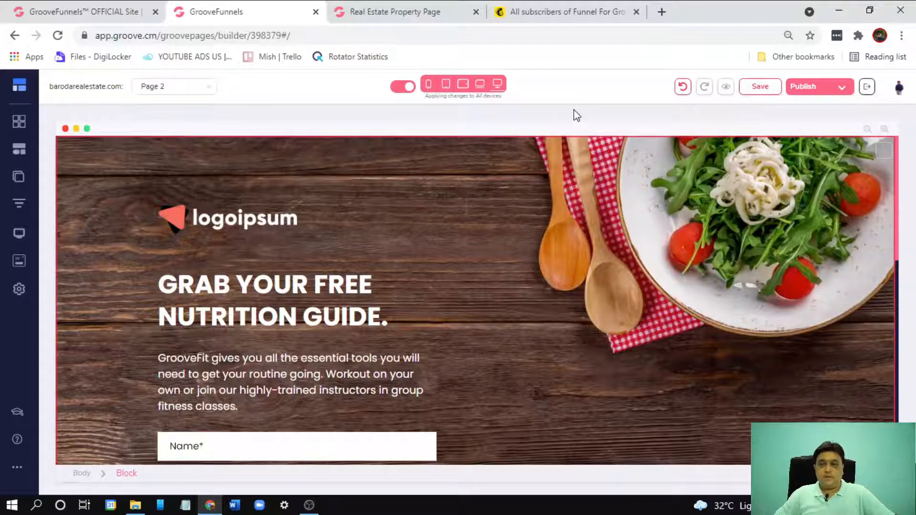
# - Delete the existing form container with the name, email and download fields from the nutrition guide hero block
pyautogui.scroll(-3, 480, 171)
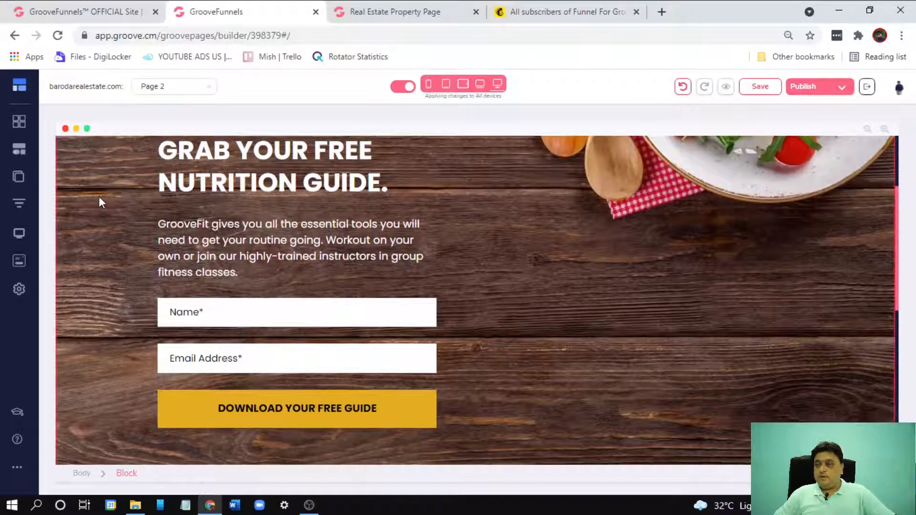
pyautogui.scroll(3, 99, 196)
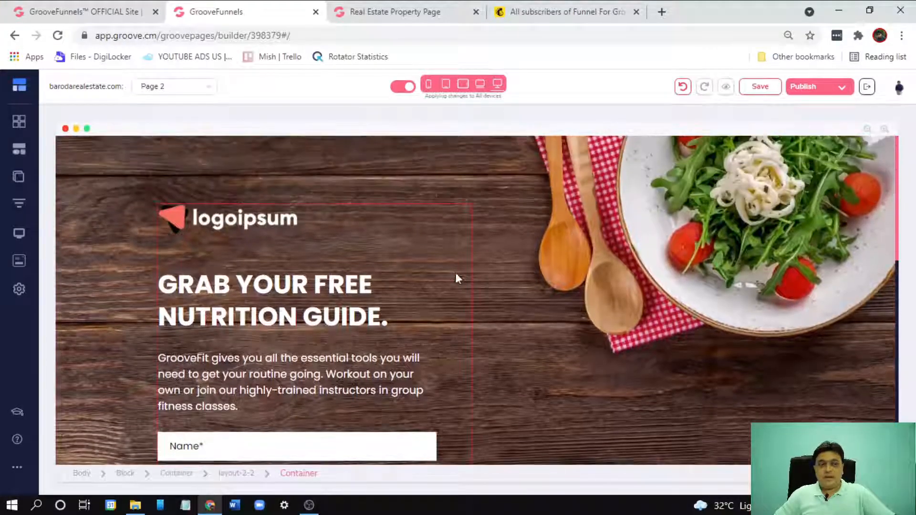
pyautogui.scroll(-4, 593, 228)
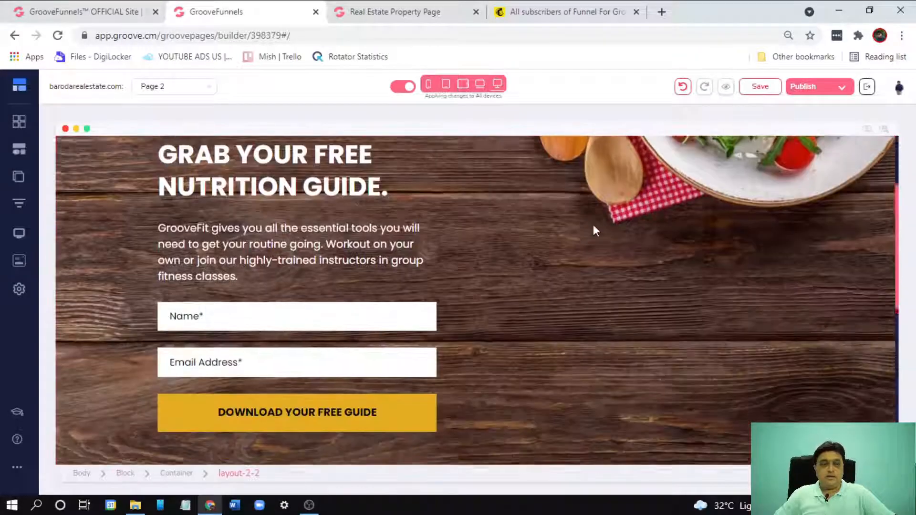
pyautogui.scroll(-3, 594, 230)
pyautogui.click(255, 210)
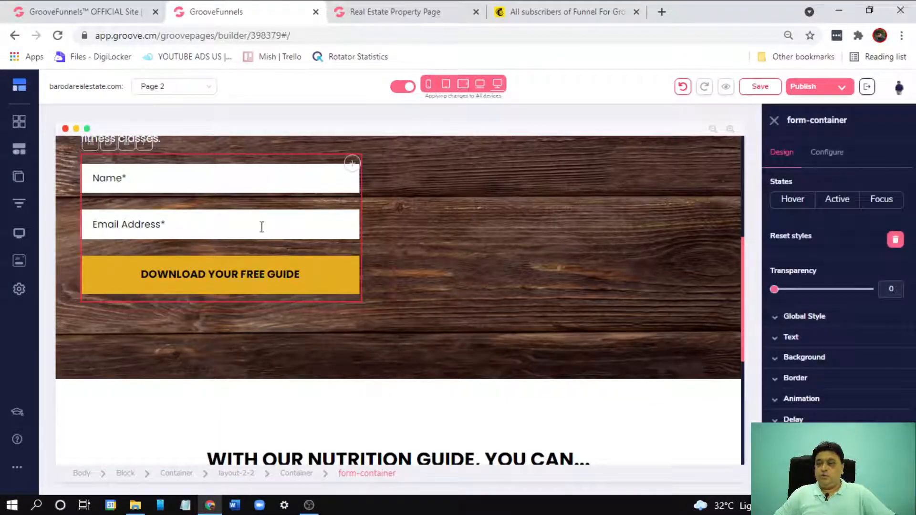
pyautogui.scroll(2, 251, 228)
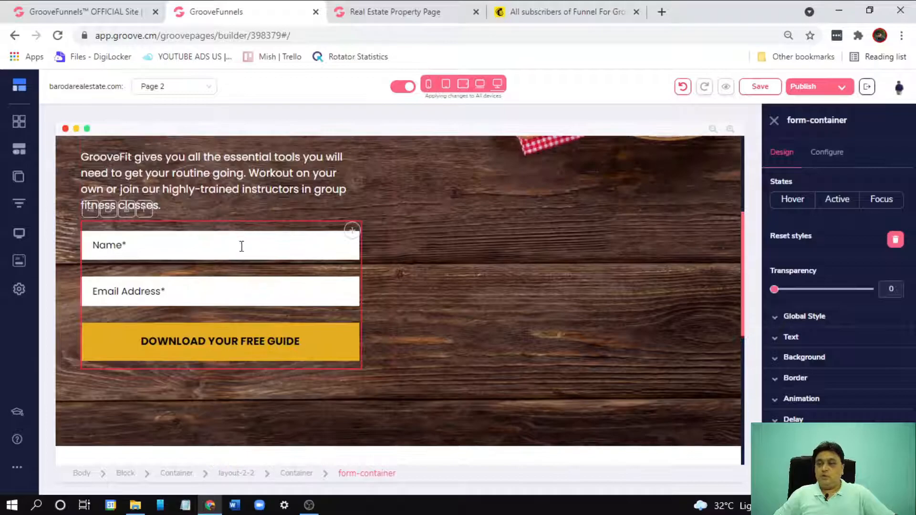
pyautogui.click(126, 210)
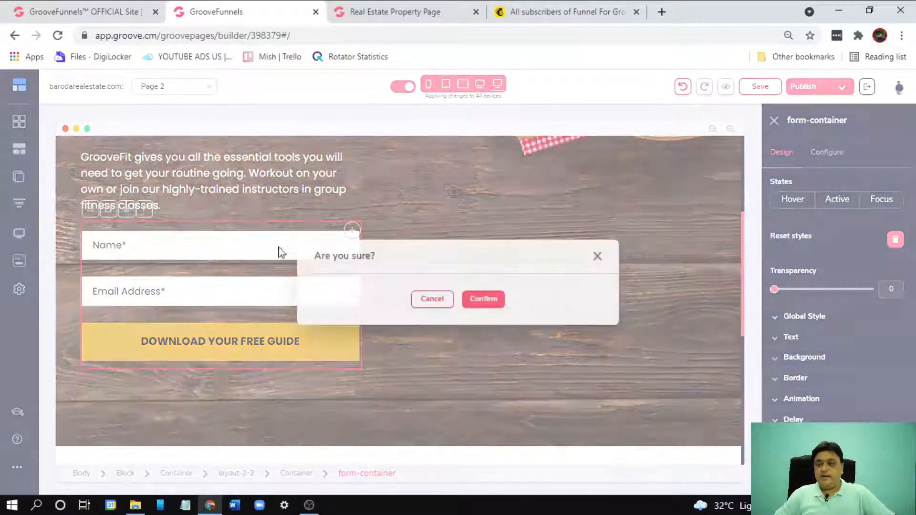
pyautogui.click(483, 303)
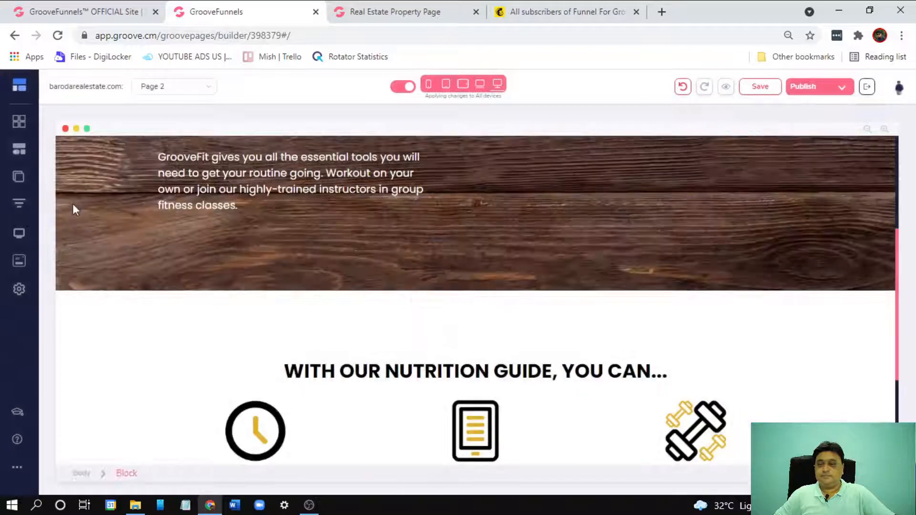
# - Add an Empty Form element below the GrooveFit paragraph in the hero block
pyautogui.click(18, 150)
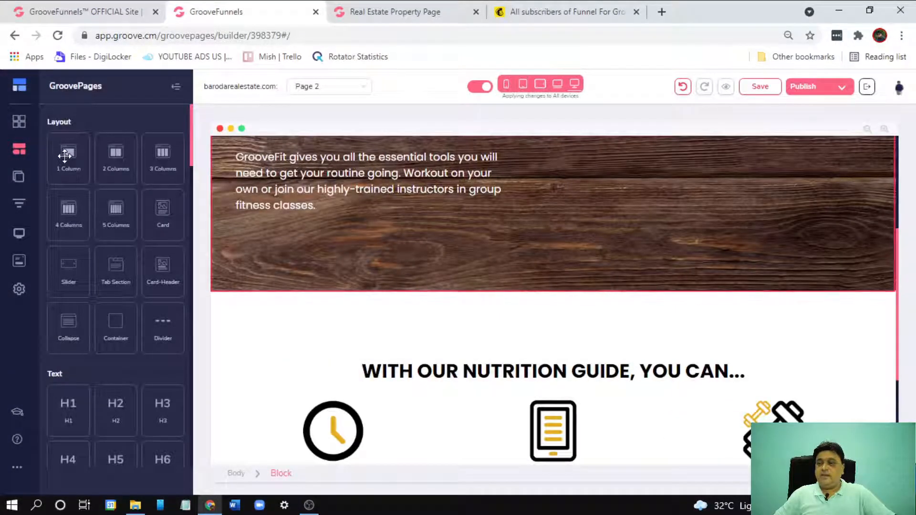
pyautogui.moveTo(64, 155)
pyautogui.mouseDown()
pyautogui.moveTo(301, 194)
pyautogui.moveTo(324, 240)
pyautogui.moveTo(275, 242)
pyautogui.moveTo(72, 154)
pyautogui.mouseUp()
pyautogui.scroll(-4, 115, 267)
pyautogui.scroll(-10, 114, 268)
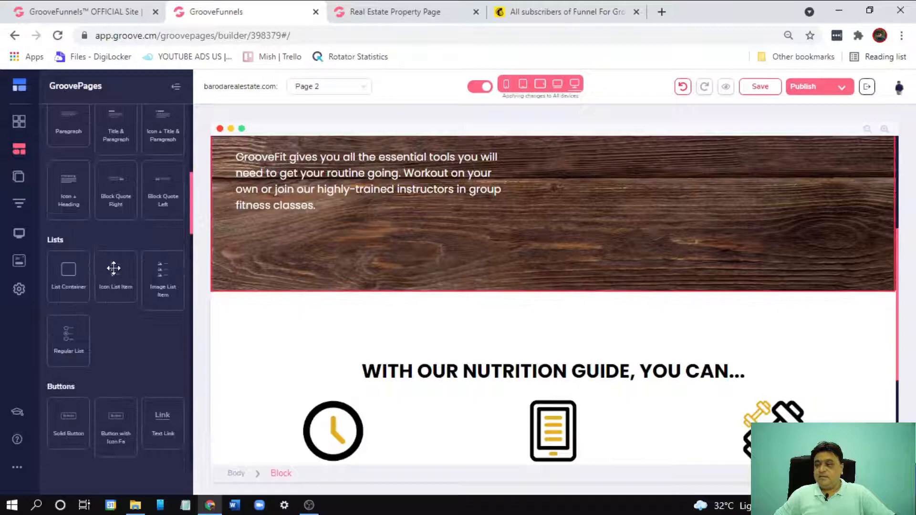
pyautogui.scroll(-4, 86, 306)
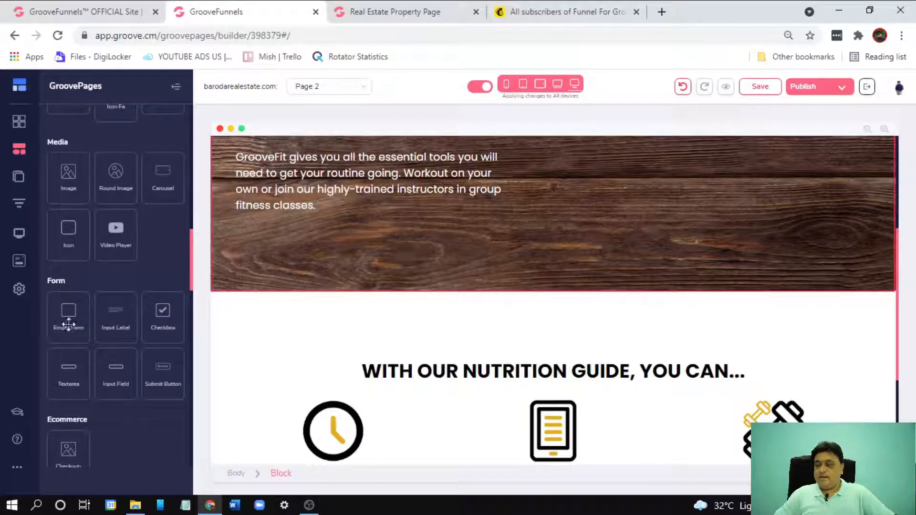
pyautogui.scroll(3, 124, 291)
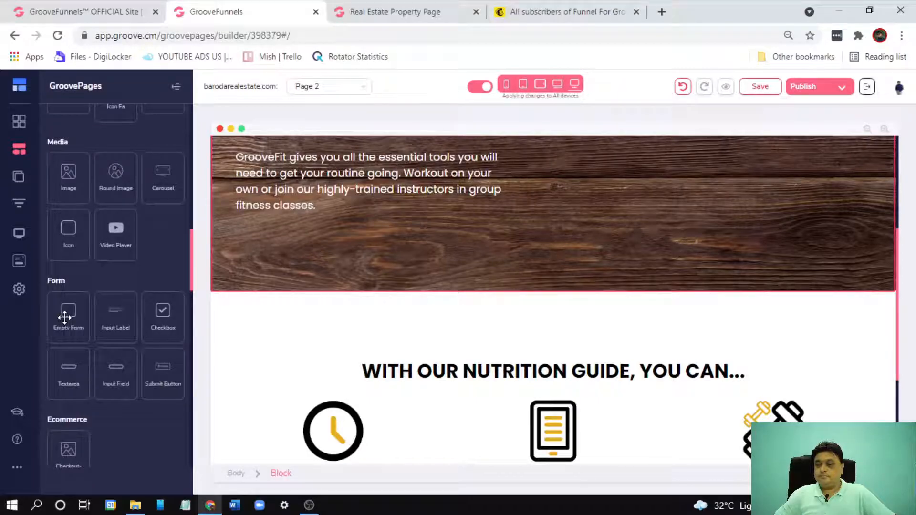
pyautogui.moveTo(65, 318); pyautogui.dragTo(306, 252)
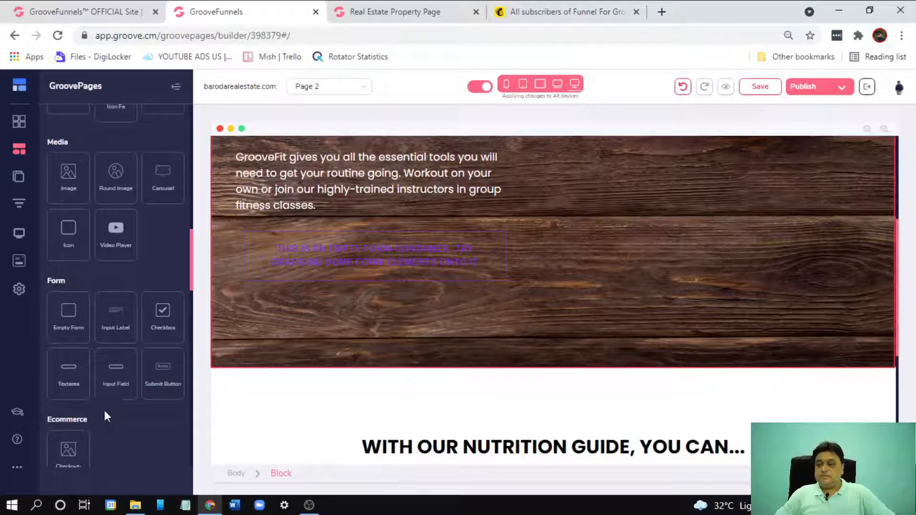
# - Insert an Input Field into the empty form and duplicate it
pyautogui.moveTo(106, 380); pyautogui.dragTo(290, 267)
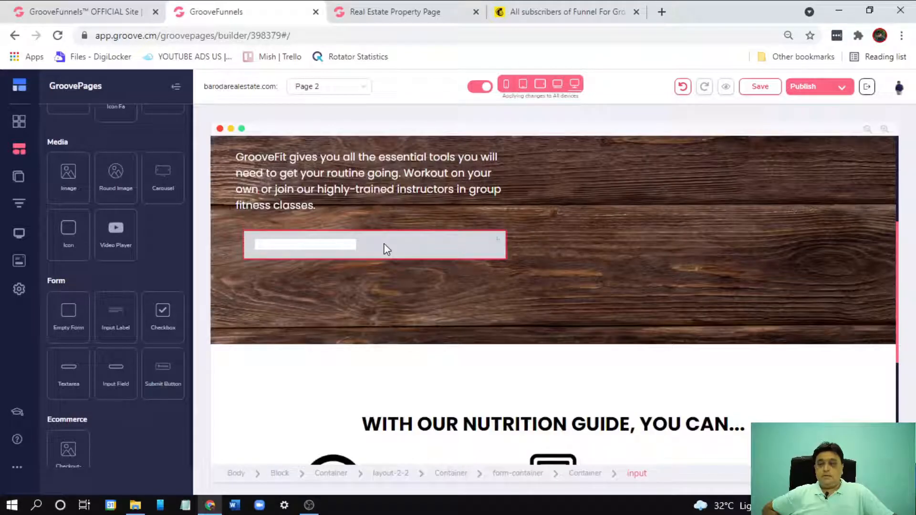
pyautogui.click(386, 248)
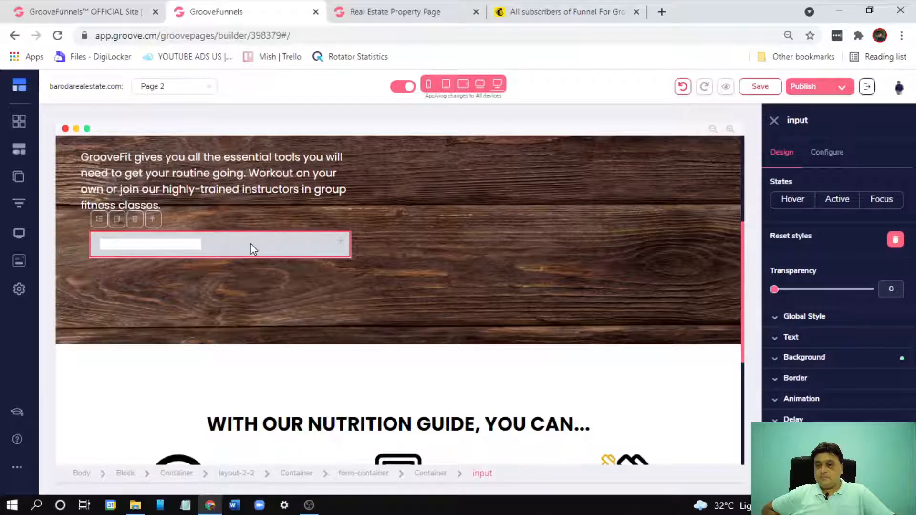
pyautogui.click(116, 220)
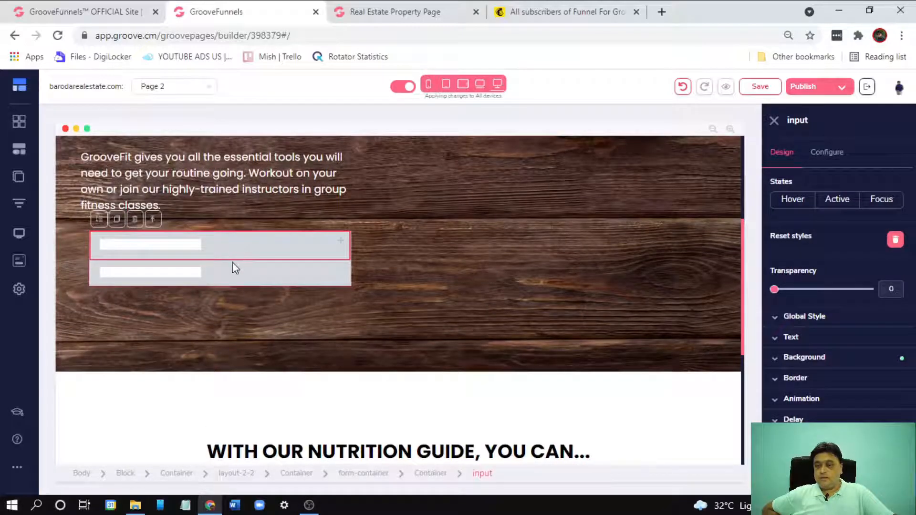
# - Set the top margin of the form's second input field to 23
pyautogui.click(234, 268)
pyautogui.scroll(-1, 867, 329)
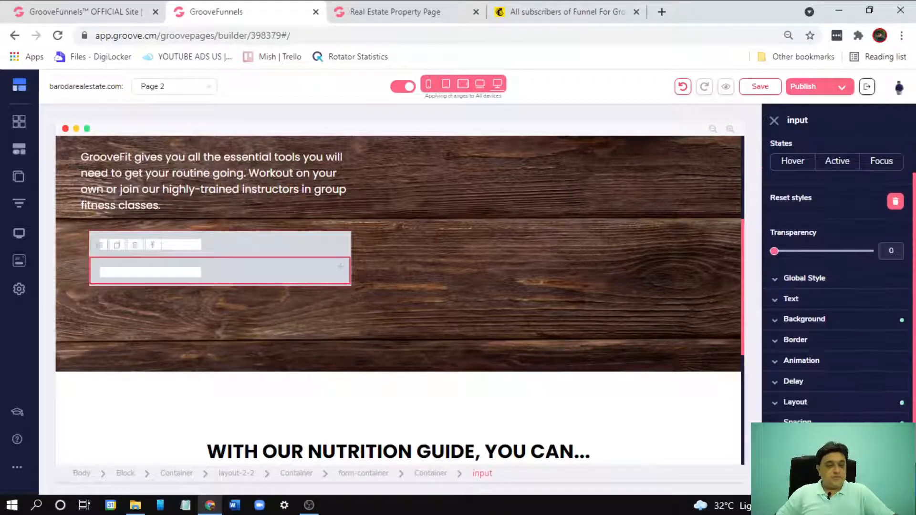
pyautogui.scroll(-3, 848, 382)
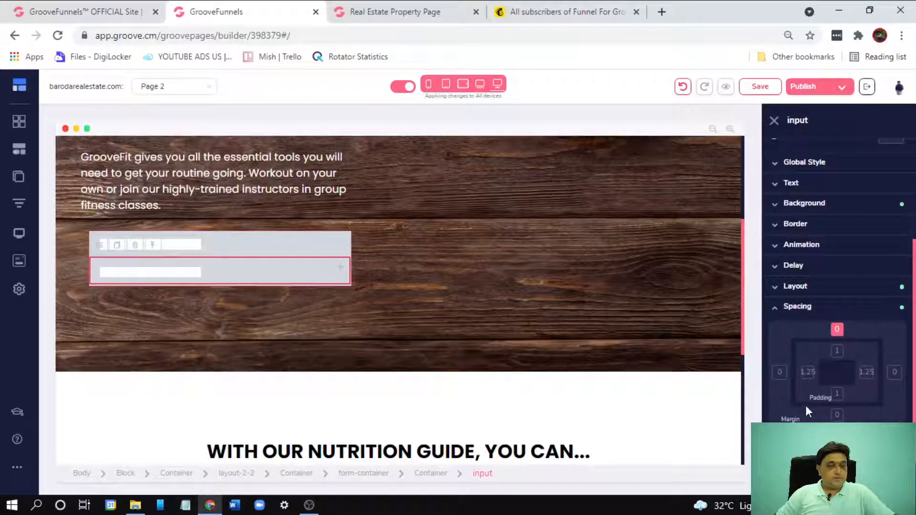
pyautogui.moveTo(837, 330); pyautogui.dragTo(799, 232)
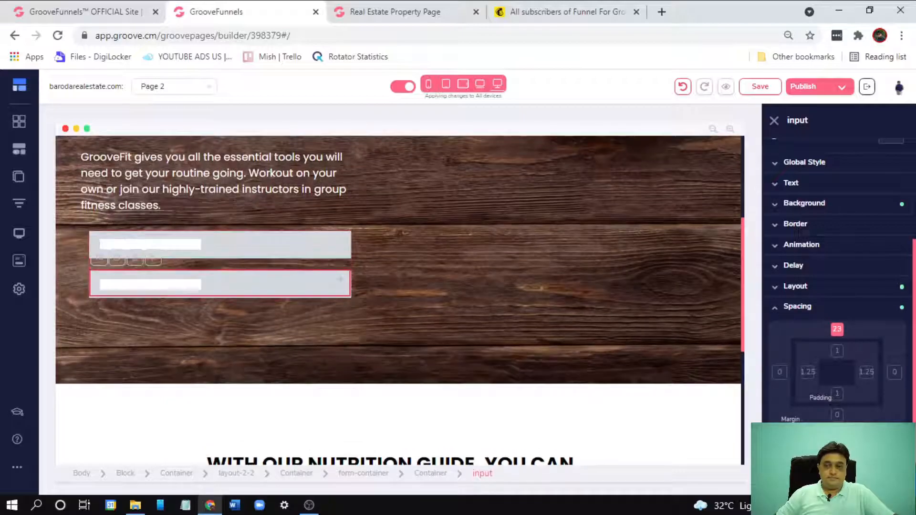
# - Configure the form's first input with ID FNAME, name Fname and placeholder First Name
pyautogui.click(256, 248)
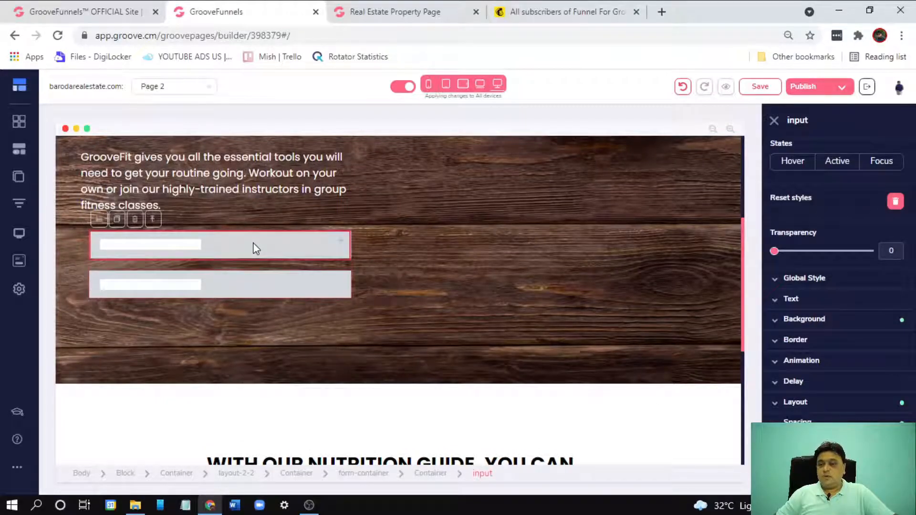
pyautogui.scroll(4, 722, 222)
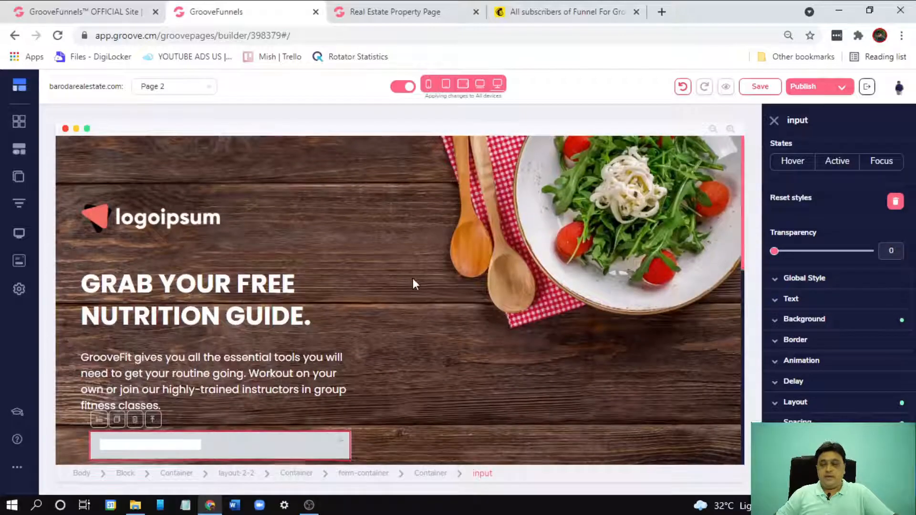
pyautogui.scroll(-4, 413, 279)
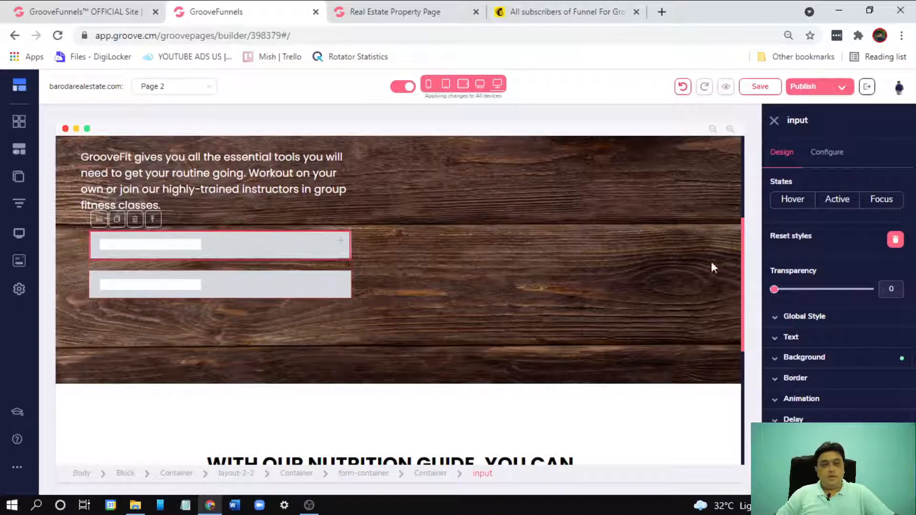
pyautogui.click(840, 157)
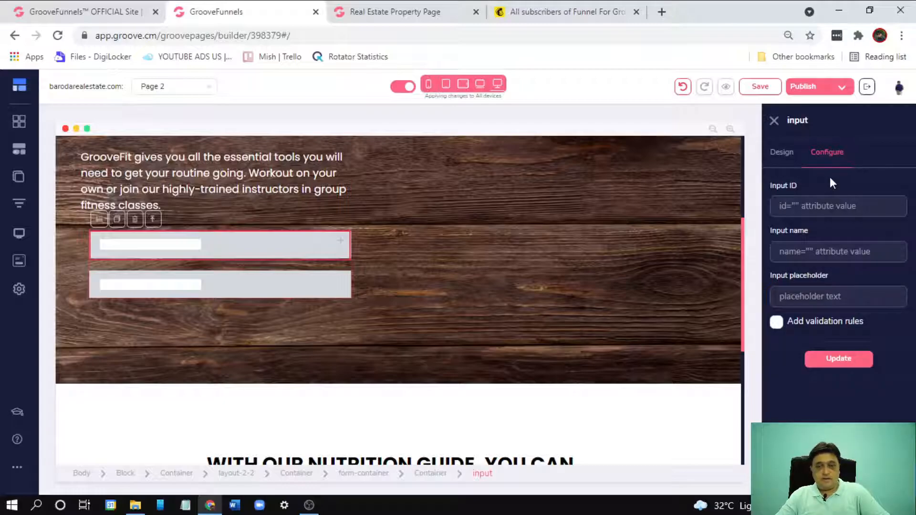
pyautogui.write('FN')
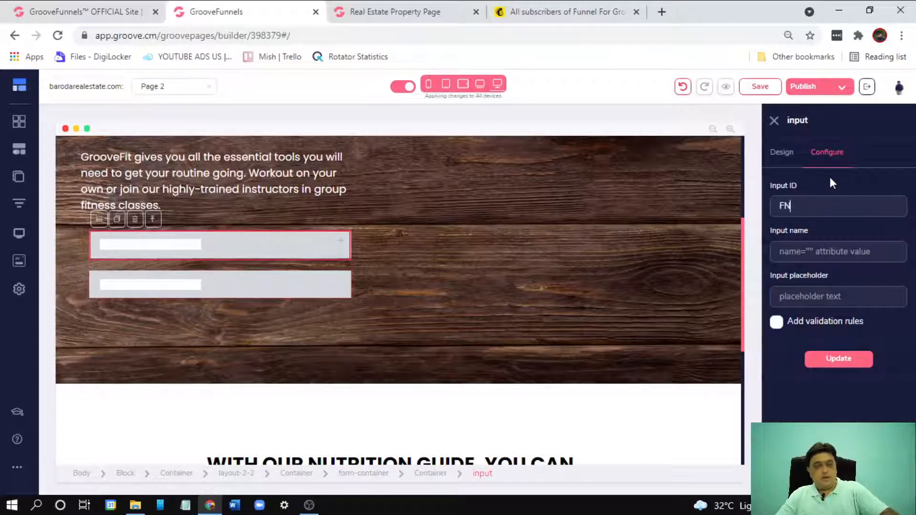
pyautogui.write('AME')
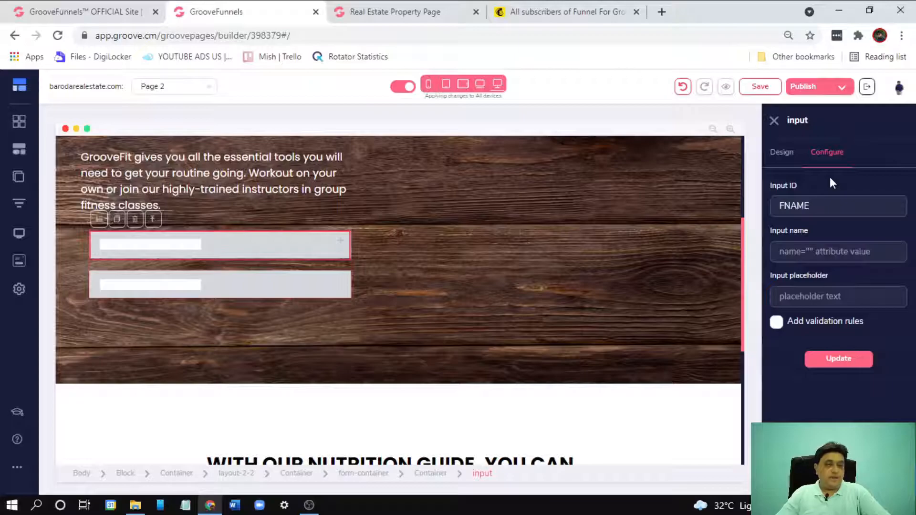
pyautogui.write('Fname')
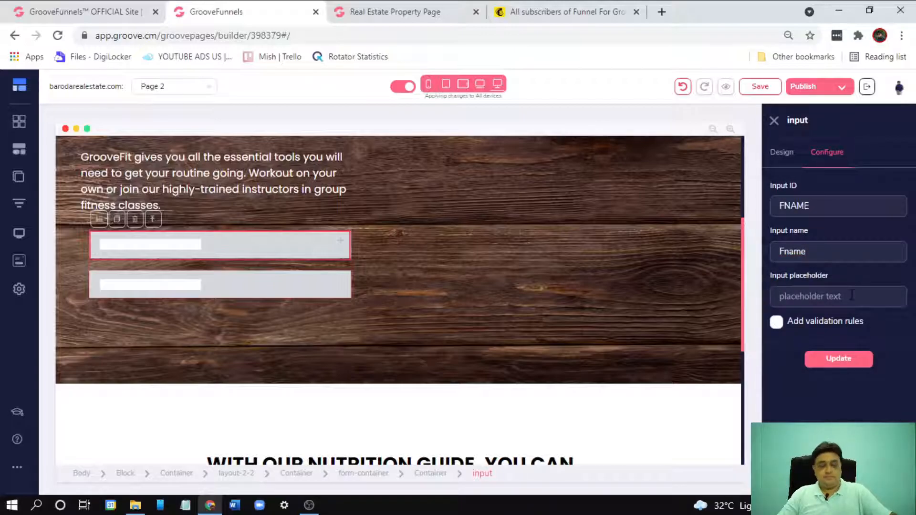
pyautogui.write('First Name')
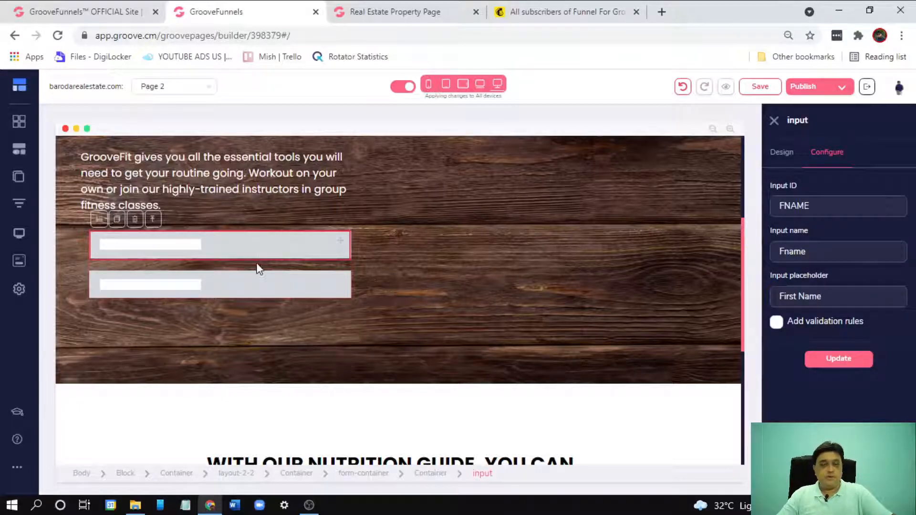
# - Add validation rules to the First Name input with type text and not allowed to be empty, and apply the configuration
pyautogui.click(777, 323)
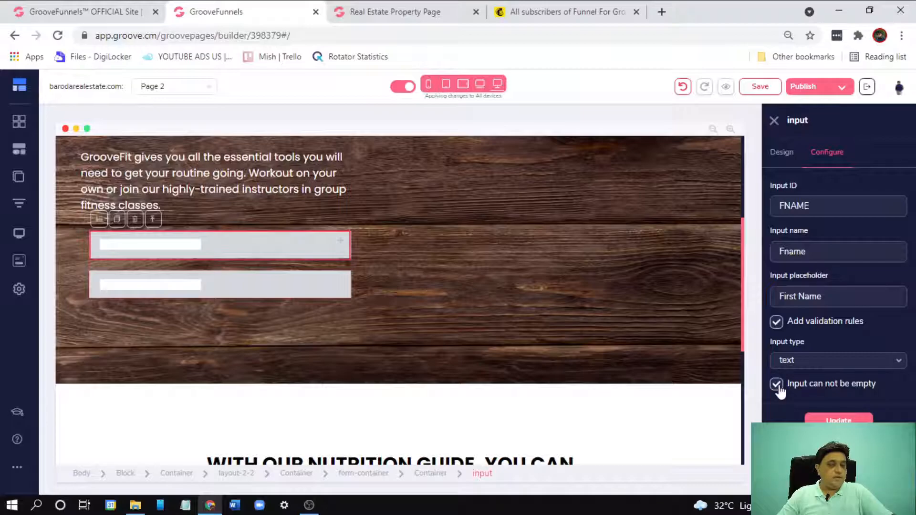
pyautogui.click(817, 368)
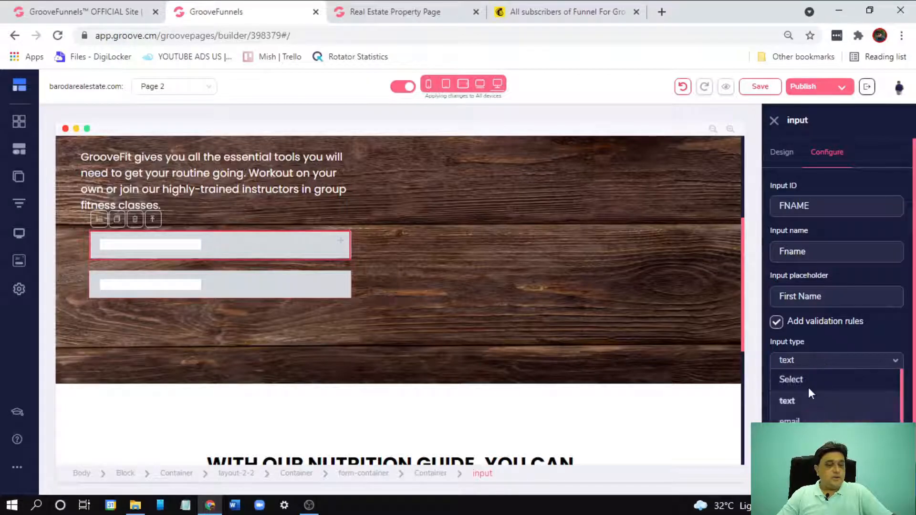
pyautogui.click(806, 403)
pyautogui.click(839, 419)
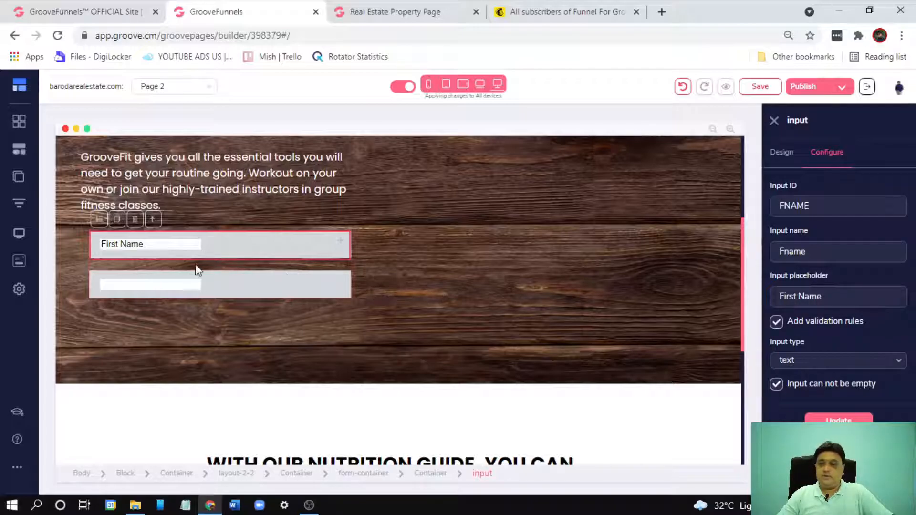
# - Fill in the second input's configuration with ID EMAIL, name email and placeholder Email
pyautogui.click(228, 285)
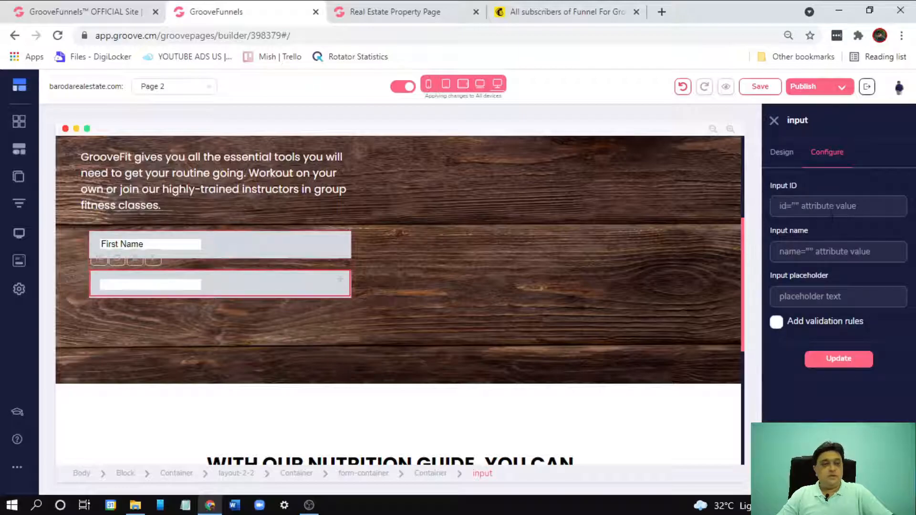
pyautogui.click(780, 205)
pyautogui.write('EMAIL')
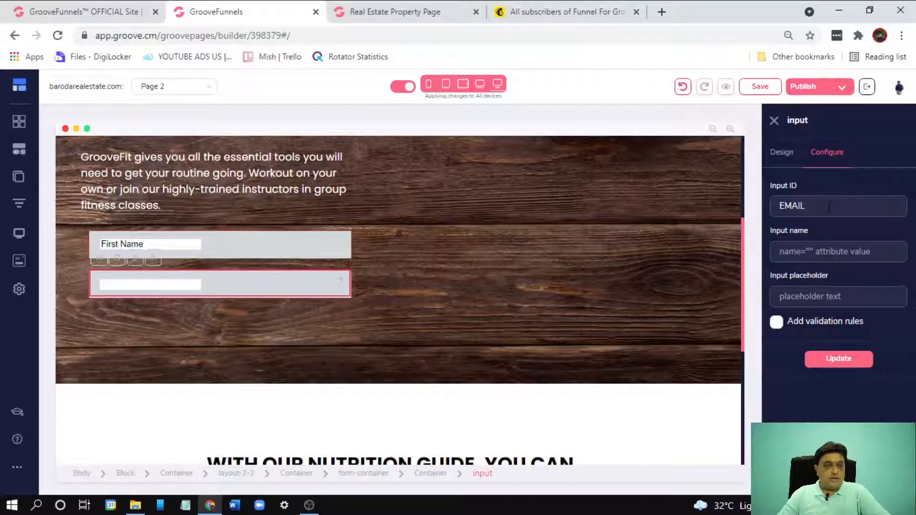
pyautogui.press('Tab')
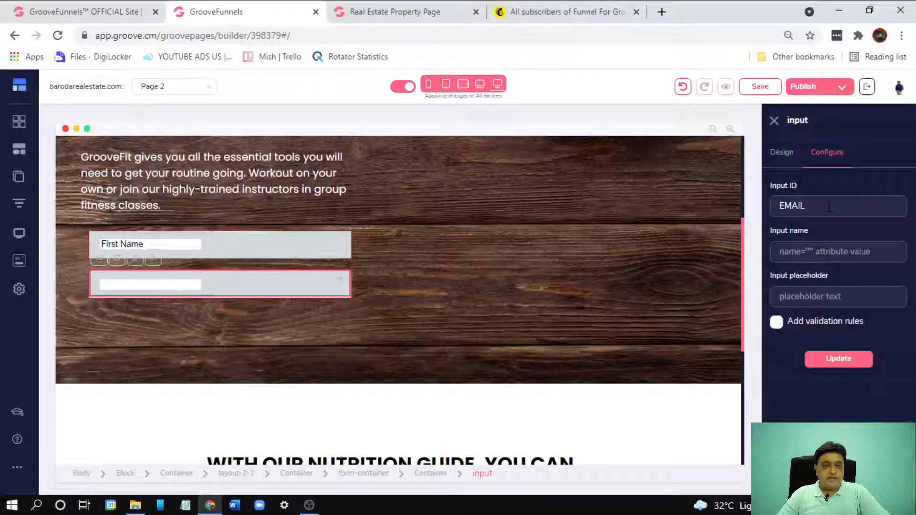
pyautogui.write('eail')
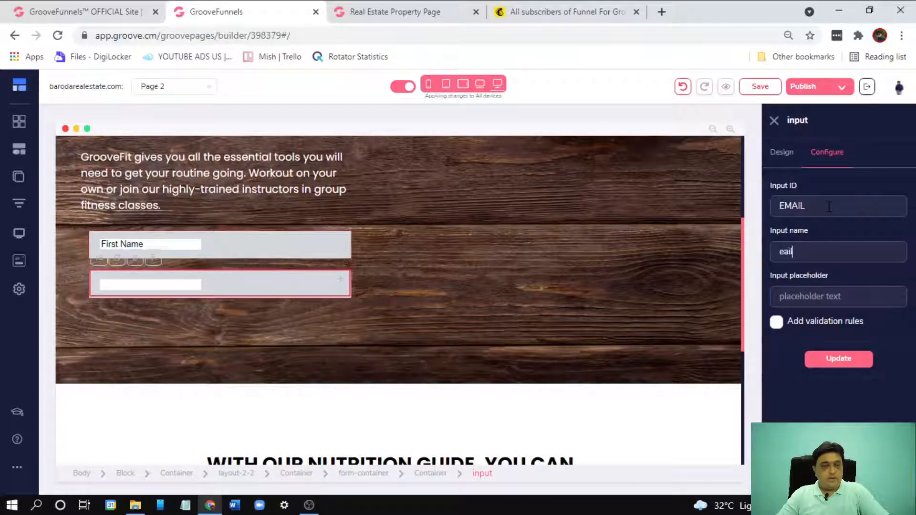
pyautogui.press('BackSpace')
pyautogui.write('mail')
pyautogui.press('Tab')
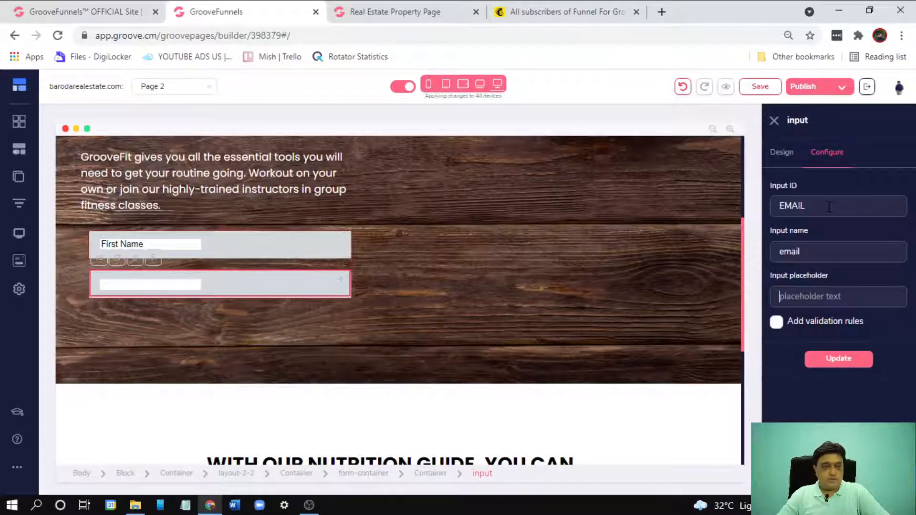
pyautogui.write('Email')
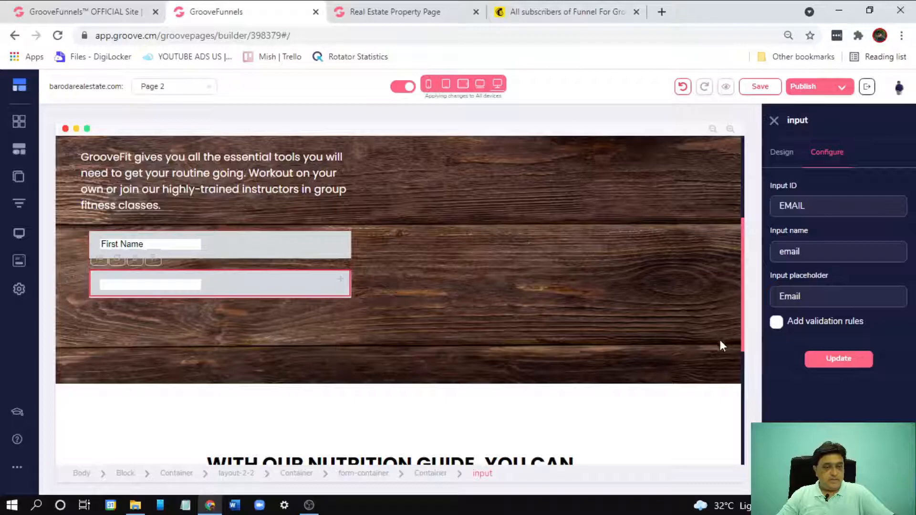
# - Add validation rules to the Email input with type email and not allowed to be empty, and apply the configuration
pyautogui.click(776, 324)
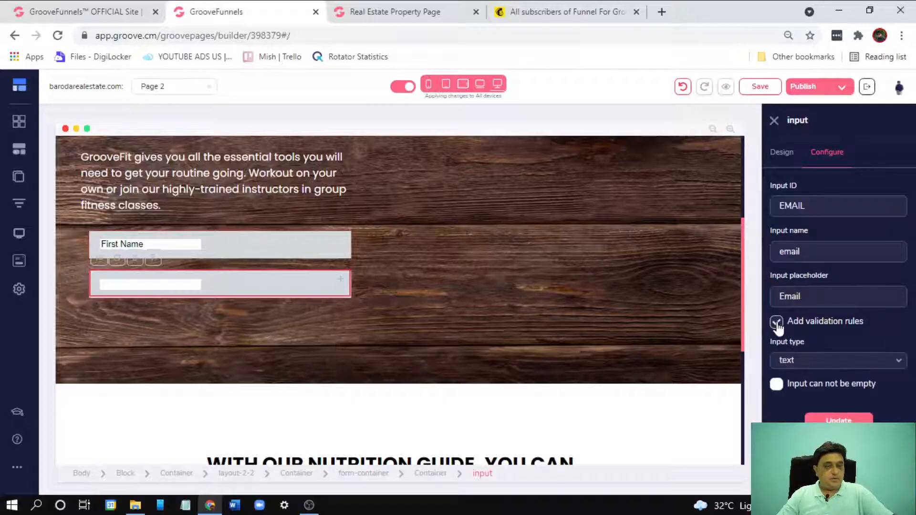
pyautogui.click(826, 365)
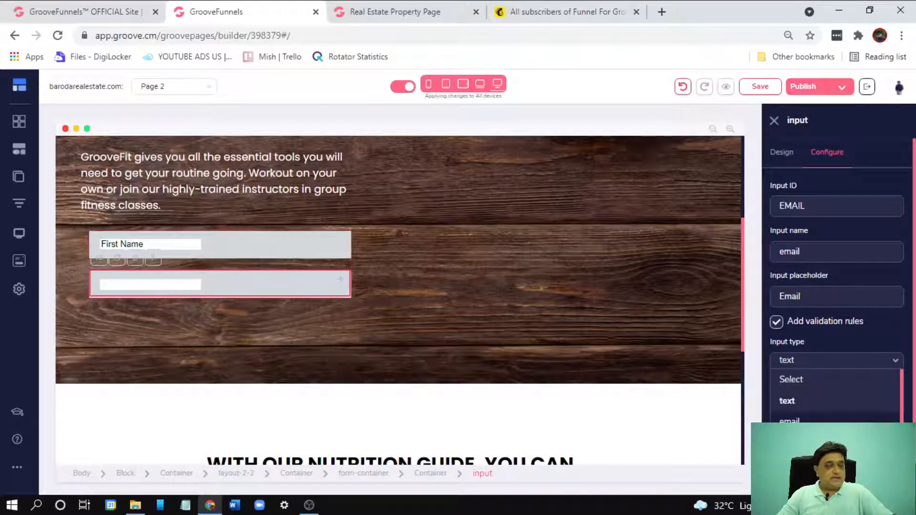
pyautogui.click(792, 421)
pyautogui.click(777, 386)
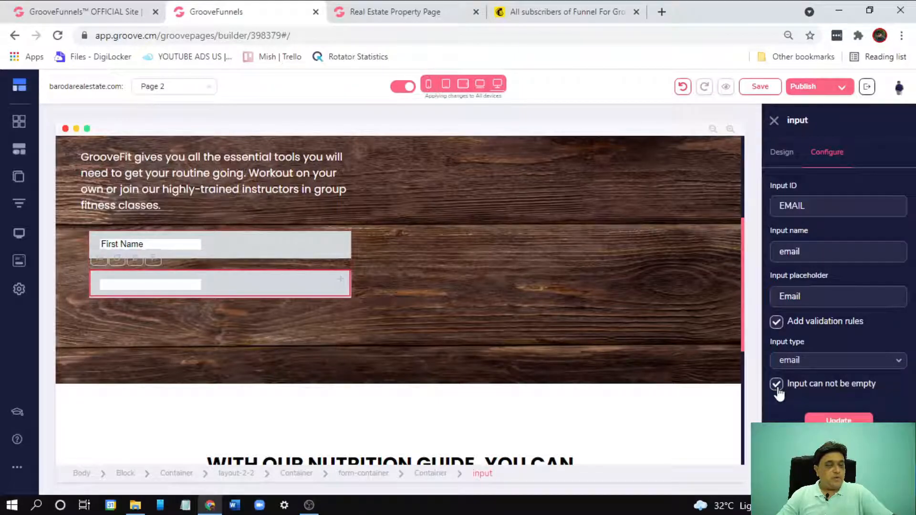
pyautogui.click(838, 420)
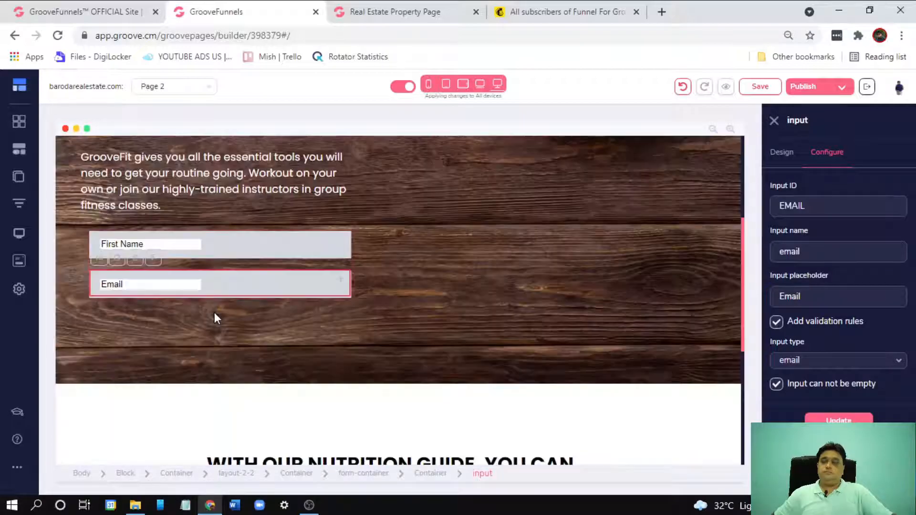
pyautogui.click(225, 289)
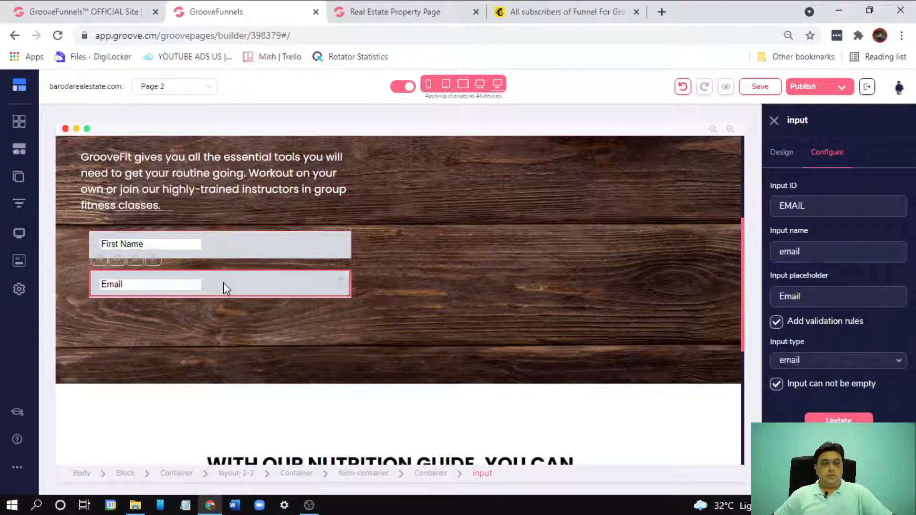
pyautogui.click(228, 246)
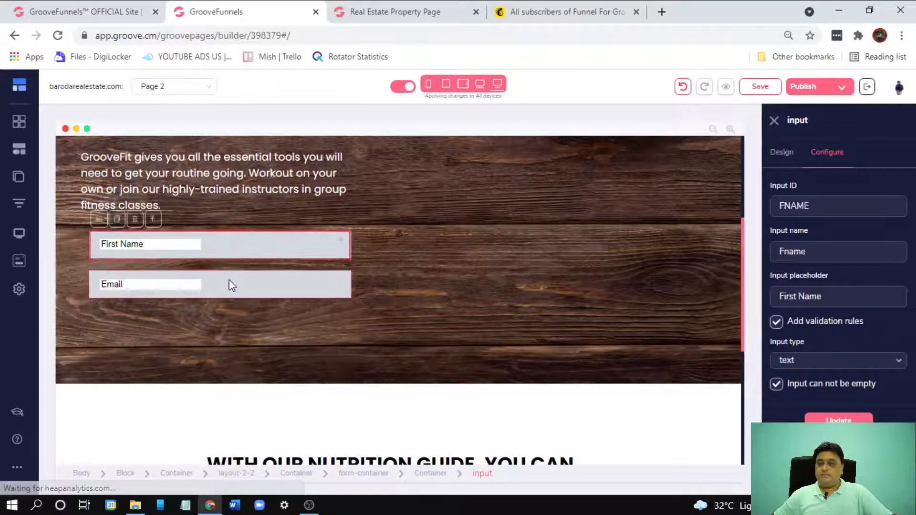
pyautogui.click(231, 286)
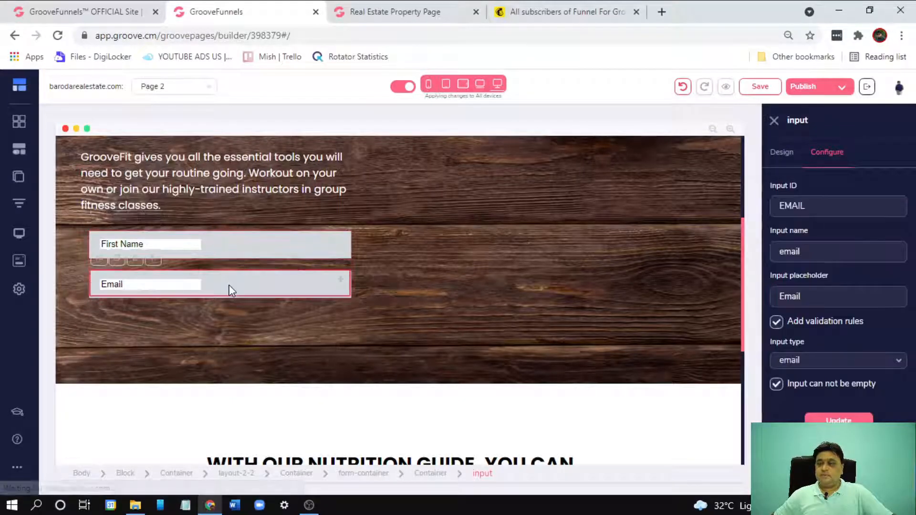
# - Set the First Name input's text font to Lato
pyautogui.click(238, 244)
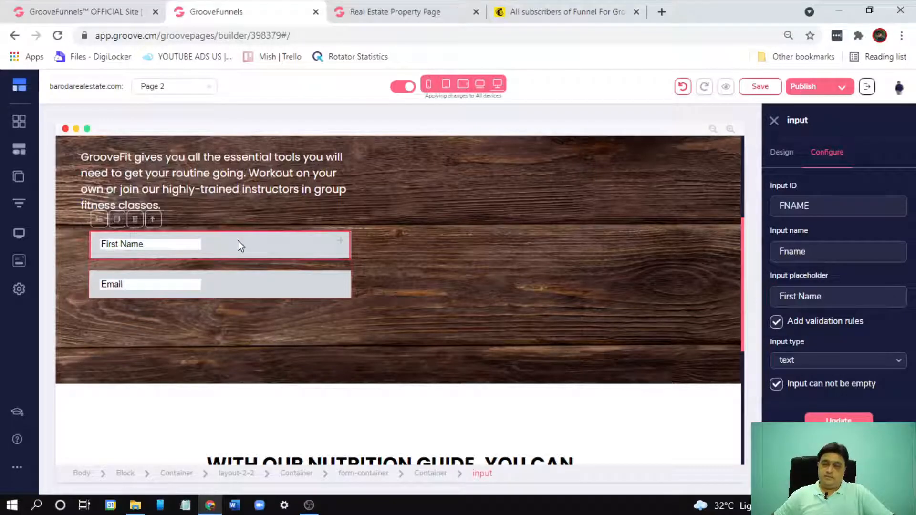
pyautogui.click(781, 152)
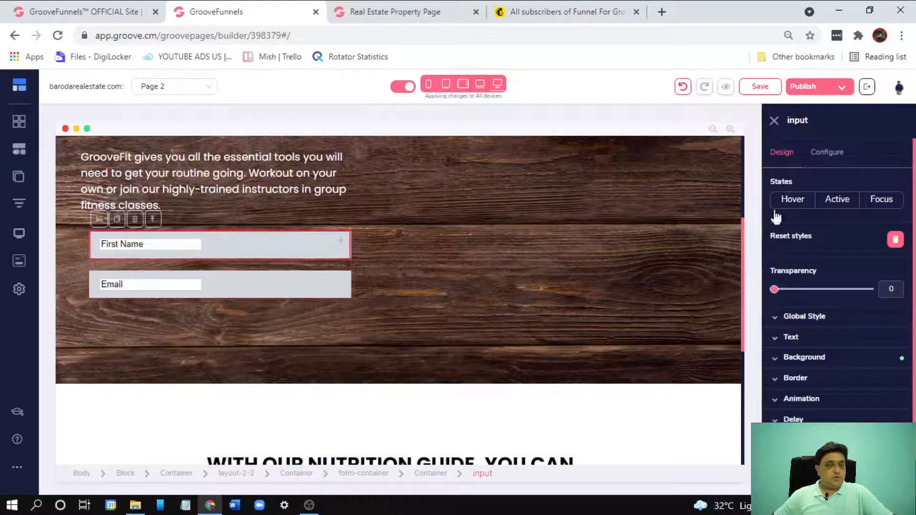
pyautogui.scroll(-2, 835, 244)
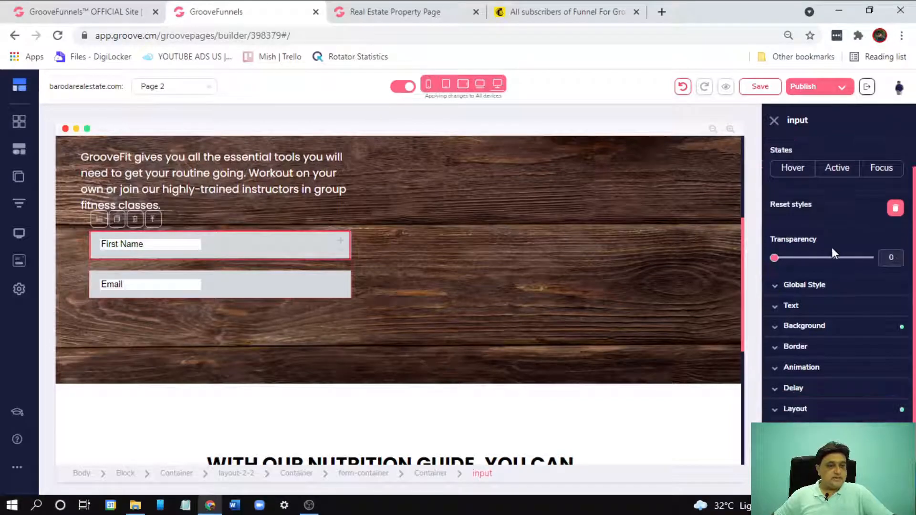
pyautogui.click(826, 307)
pyautogui.scroll(-3, 838, 335)
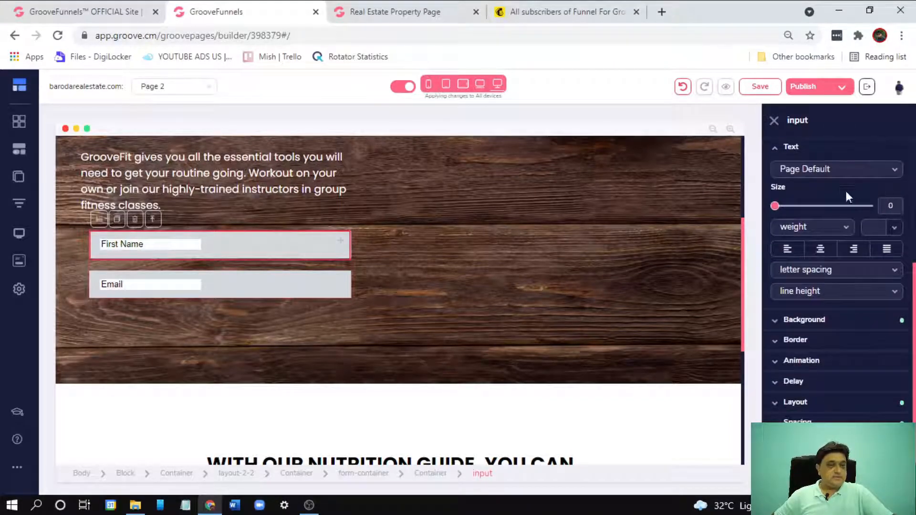
pyautogui.click(835, 177)
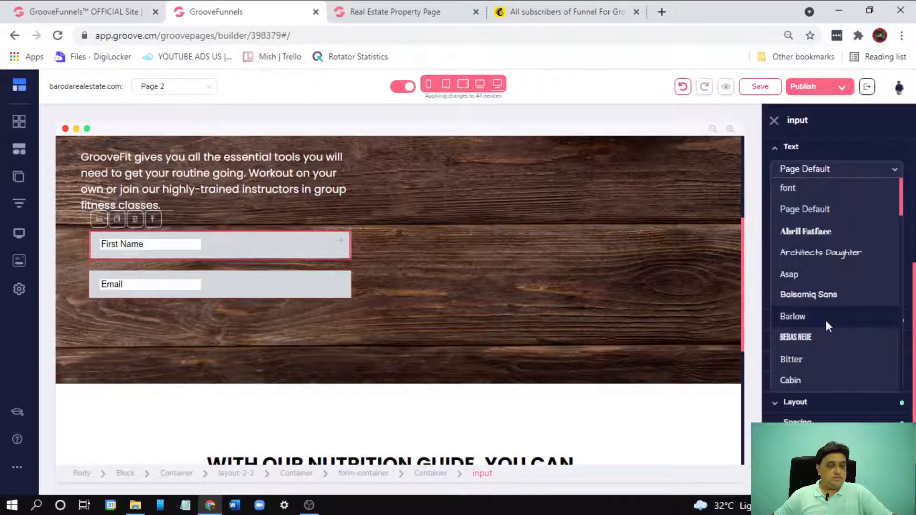
pyautogui.scroll(-1, 825, 317)
pyautogui.scroll(-4, 825, 308)
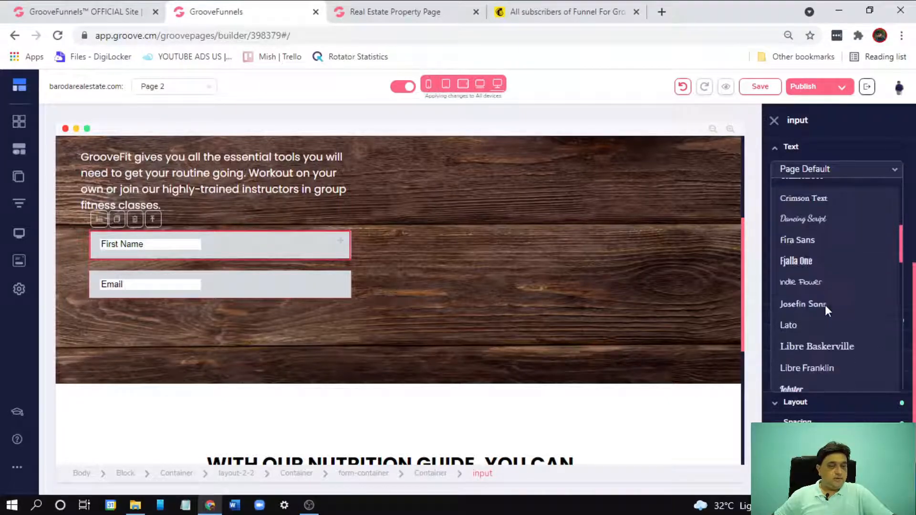
pyautogui.scroll(-2, 829, 270)
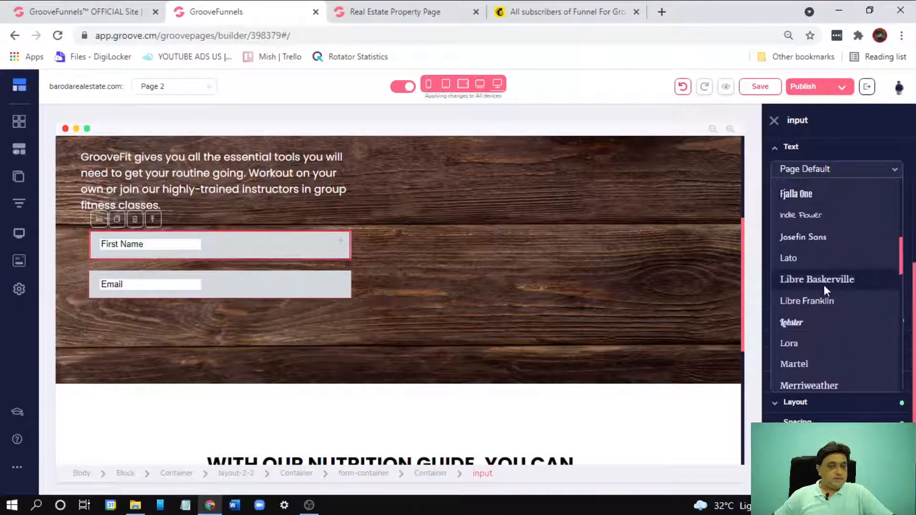
pyautogui.click(822, 258)
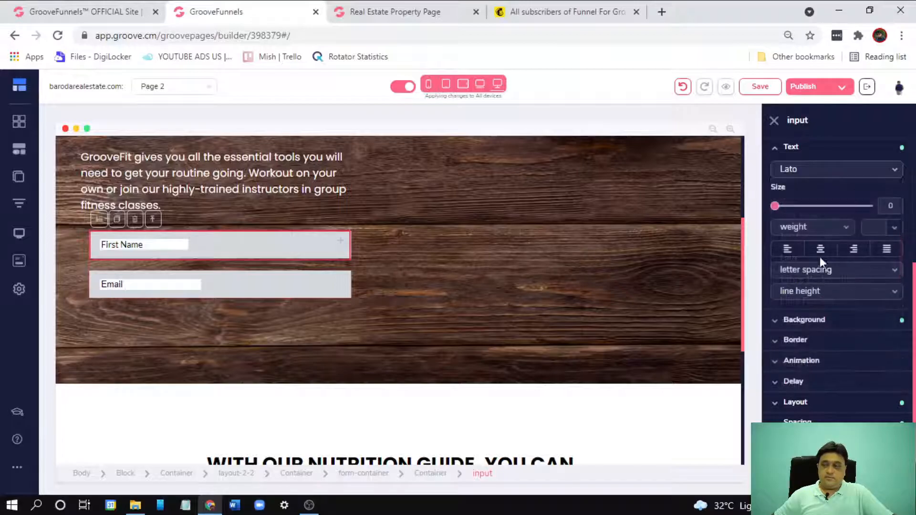
# - Set the Email input's text font to Lato to match the First Name input
pyautogui.click(148, 284)
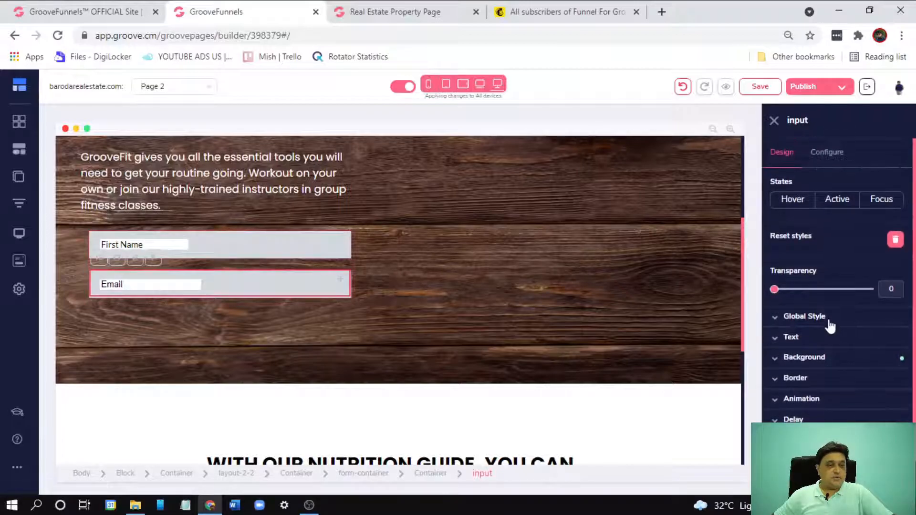
pyautogui.click(833, 343)
pyautogui.scroll(-4, 831, 311)
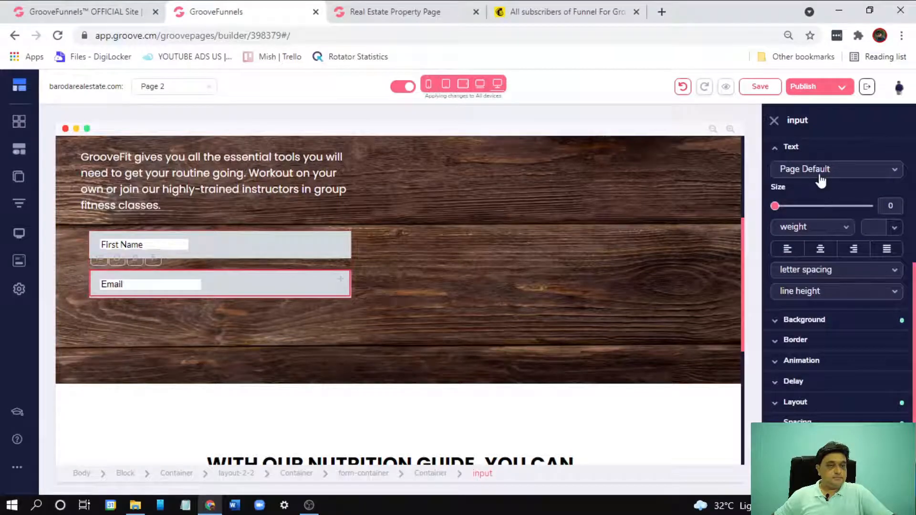
pyautogui.click(820, 173)
pyautogui.scroll(-5, 818, 276)
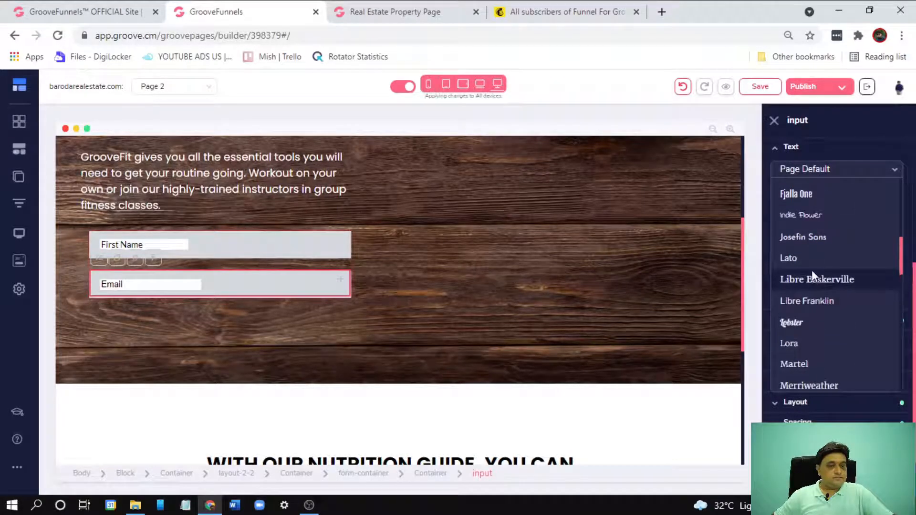
pyautogui.click(810, 265)
# - Set the First Name input's background color to white (#FFFFFF)
pyautogui.click(285, 247)
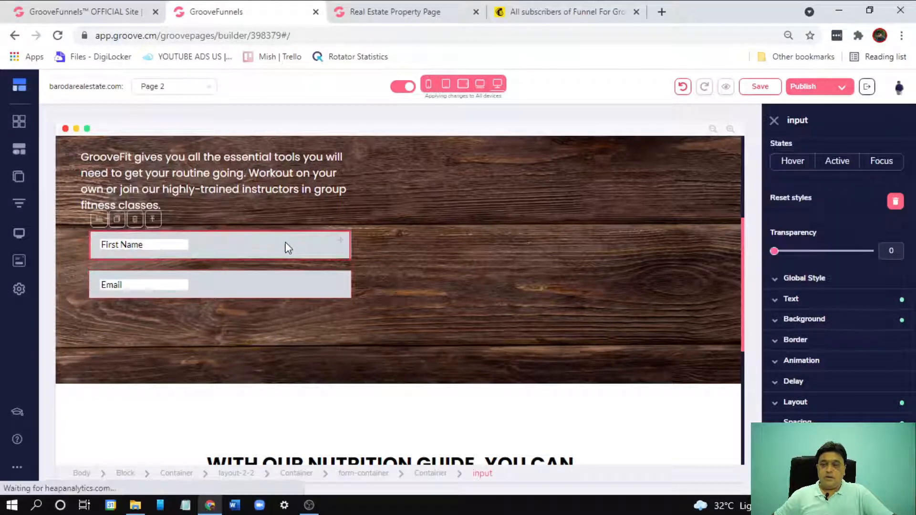
pyautogui.click(859, 320)
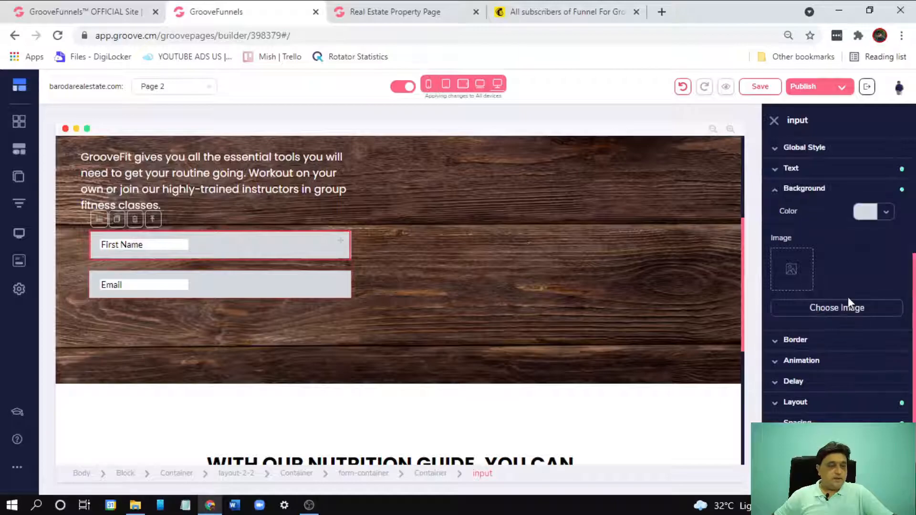
pyautogui.click(862, 211)
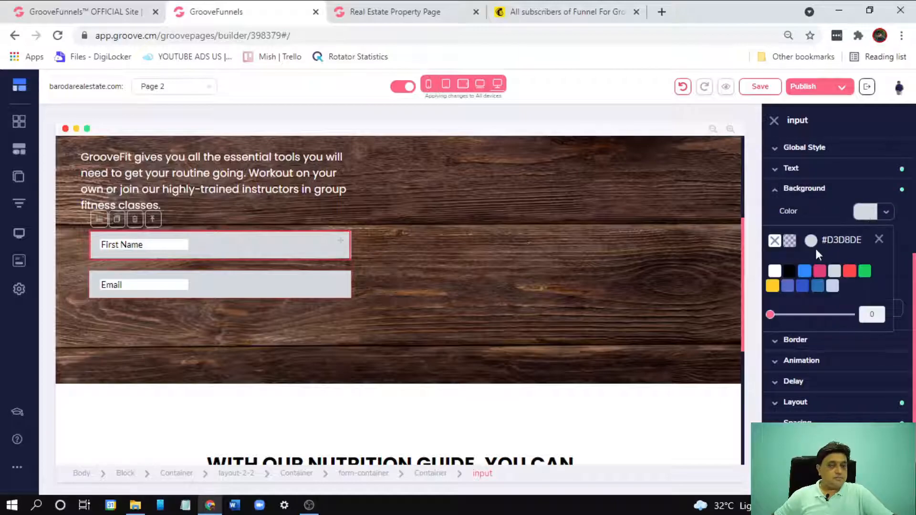
pyautogui.click(775, 272)
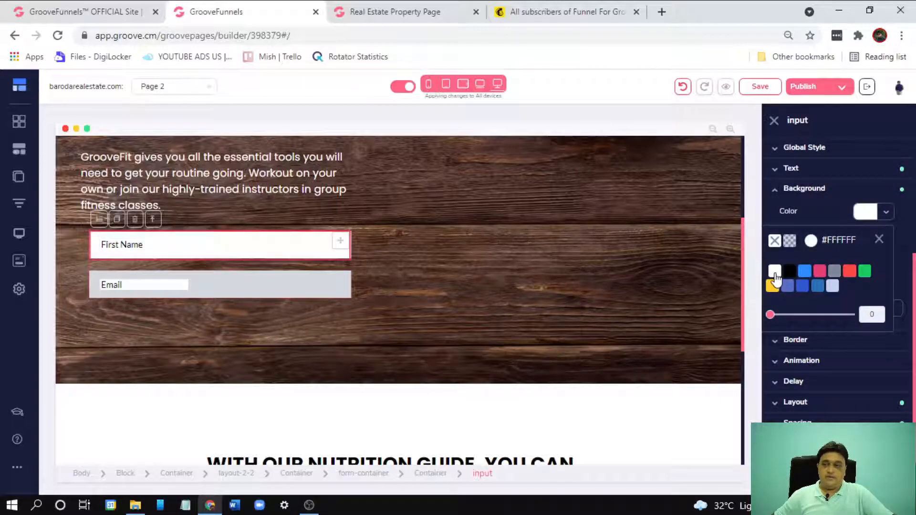
pyautogui.click(879, 239)
pyautogui.click(828, 170)
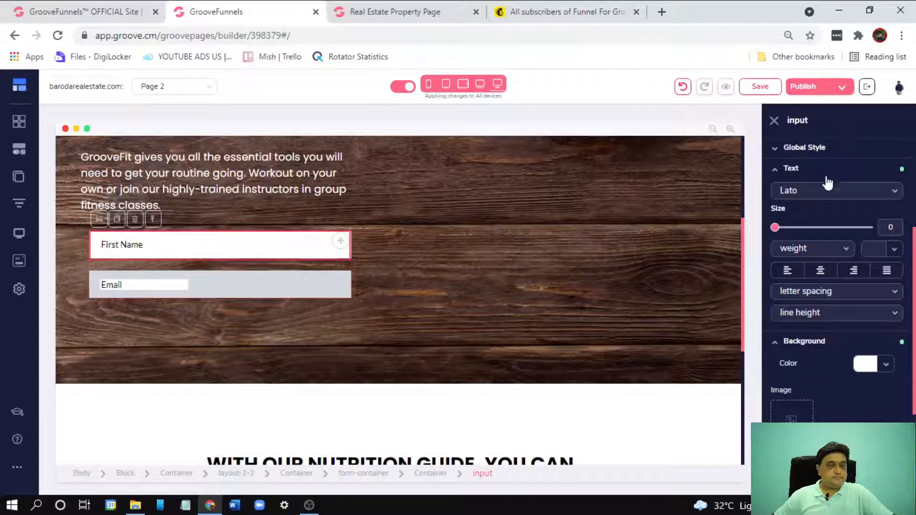
pyautogui.click(866, 364)
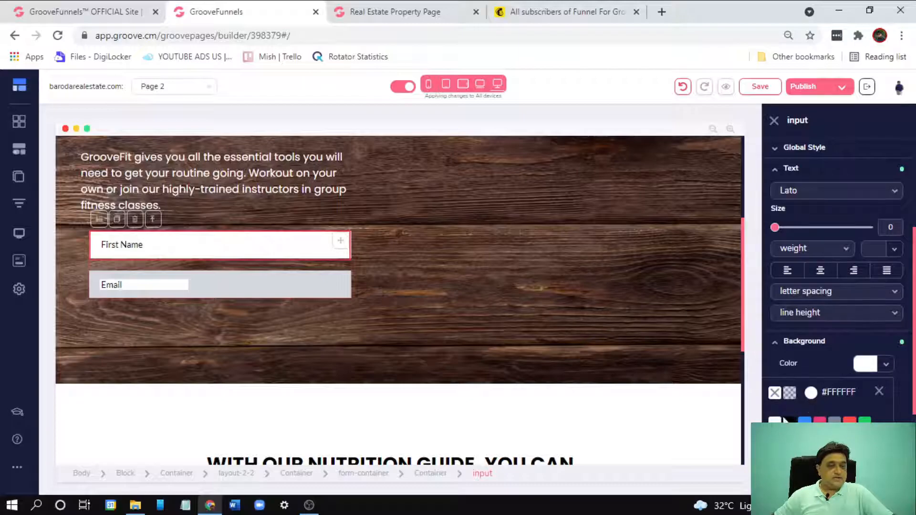
pyautogui.click(879, 392)
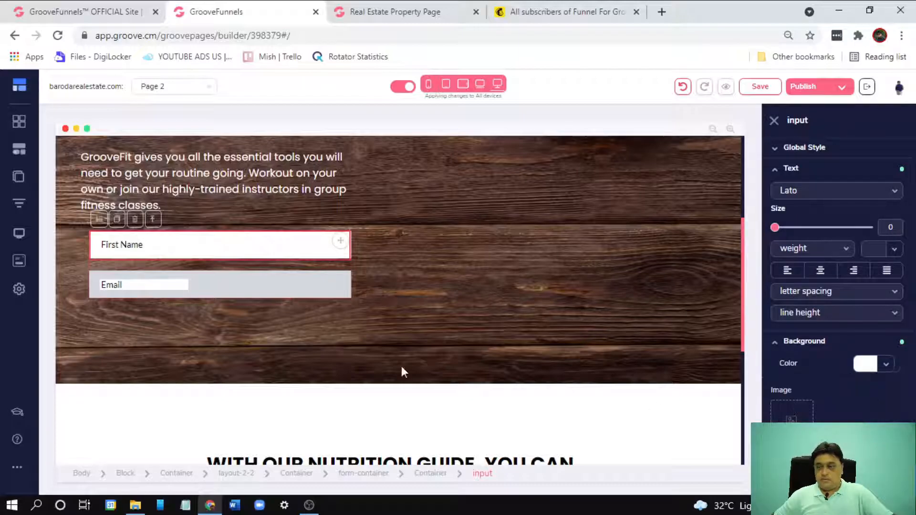
# - Set the Email input's background color to white (#FFFFFF)
pyautogui.click(171, 284)
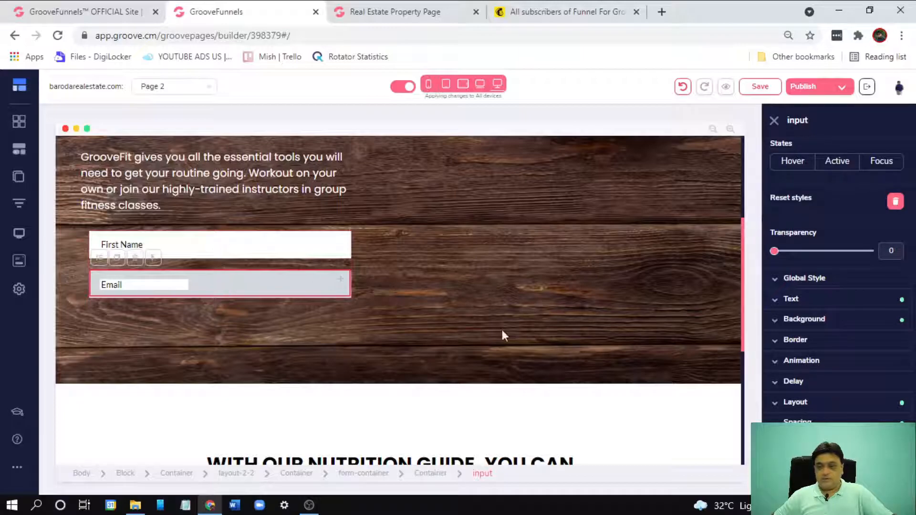
pyautogui.click(849, 320)
pyautogui.click(865, 211)
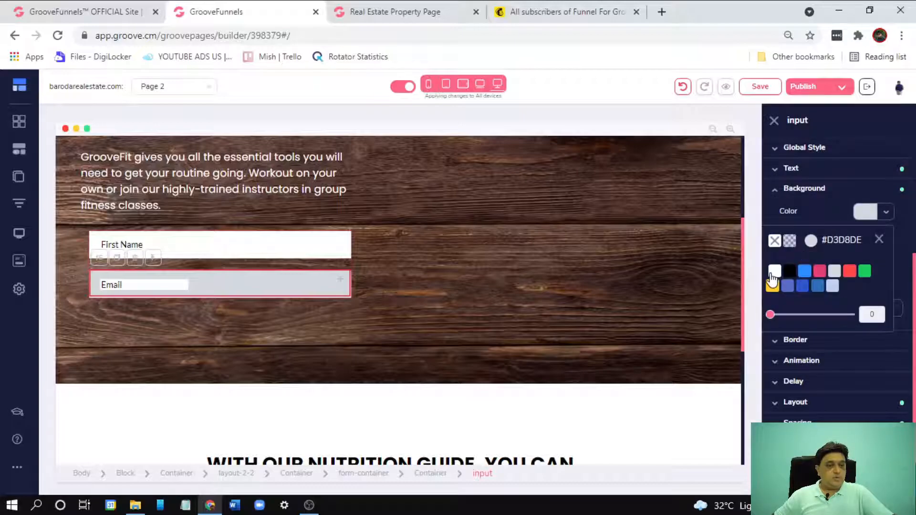
pyautogui.click(775, 271)
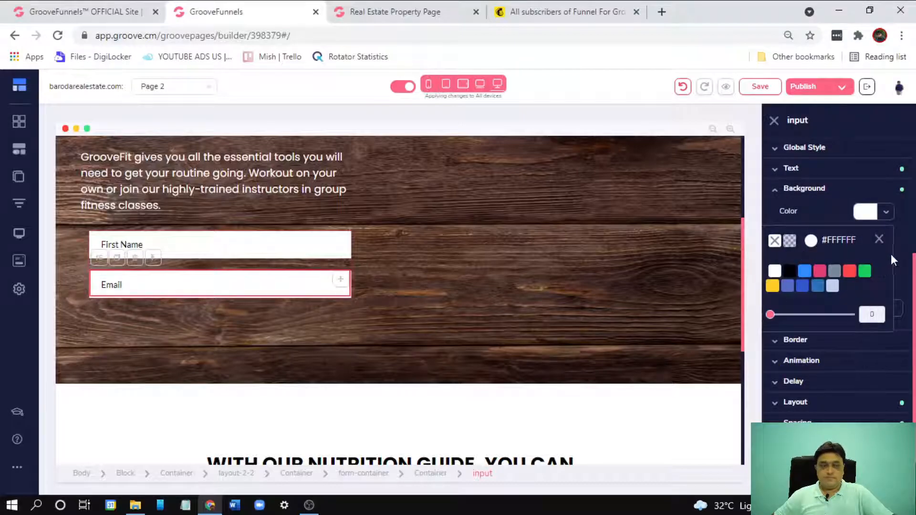
pyautogui.click(879, 240)
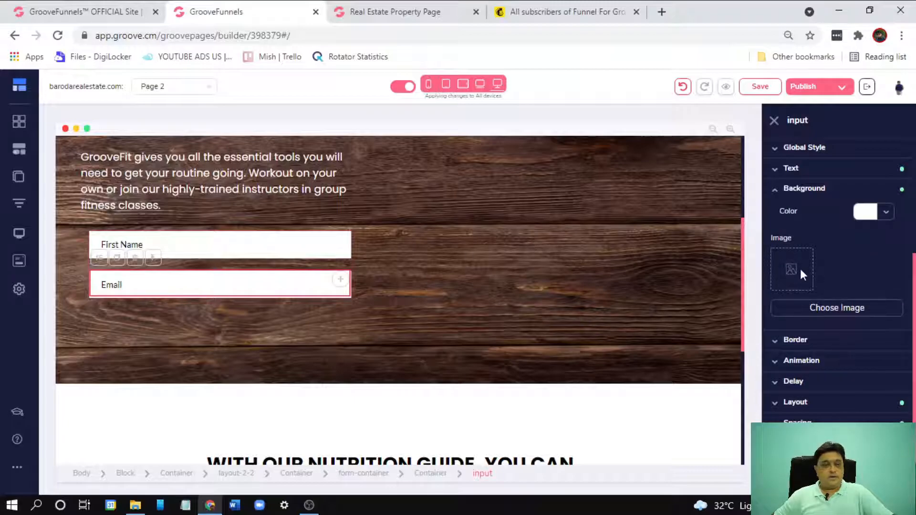
pyautogui.scroll(3, 833, 365)
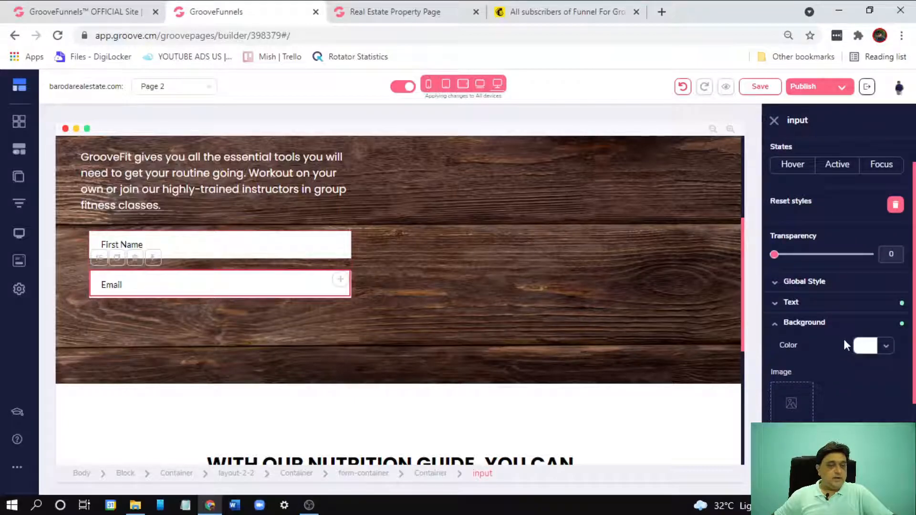
pyautogui.scroll(-3, 844, 341)
pyautogui.click(835, 341)
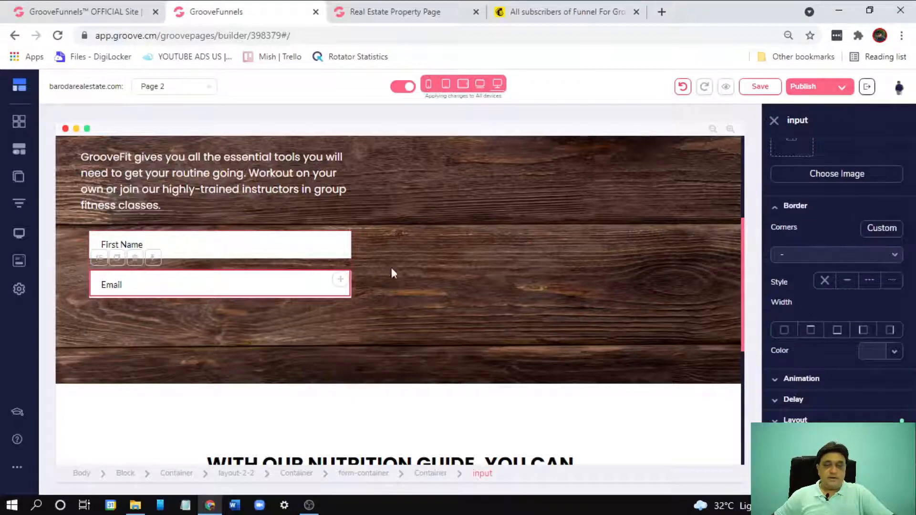
pyautogui.click(308, 249)
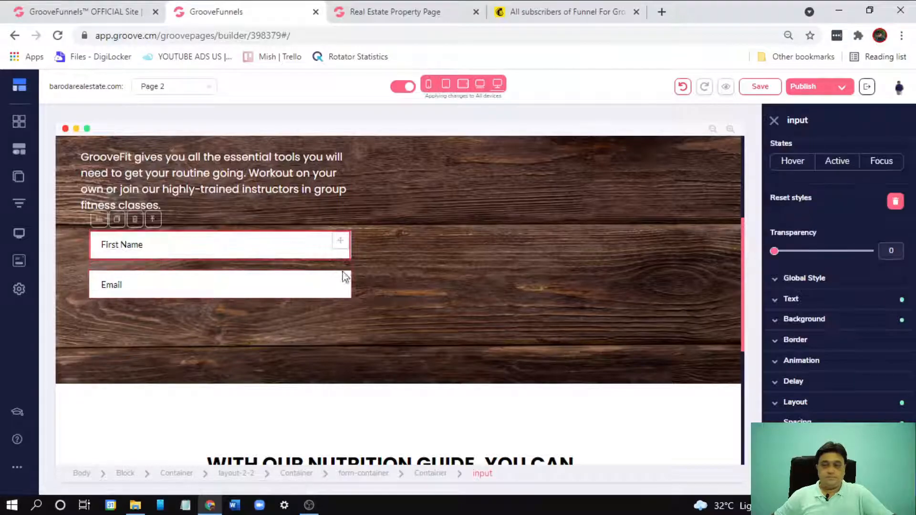
pyautogui.click(851, 320)
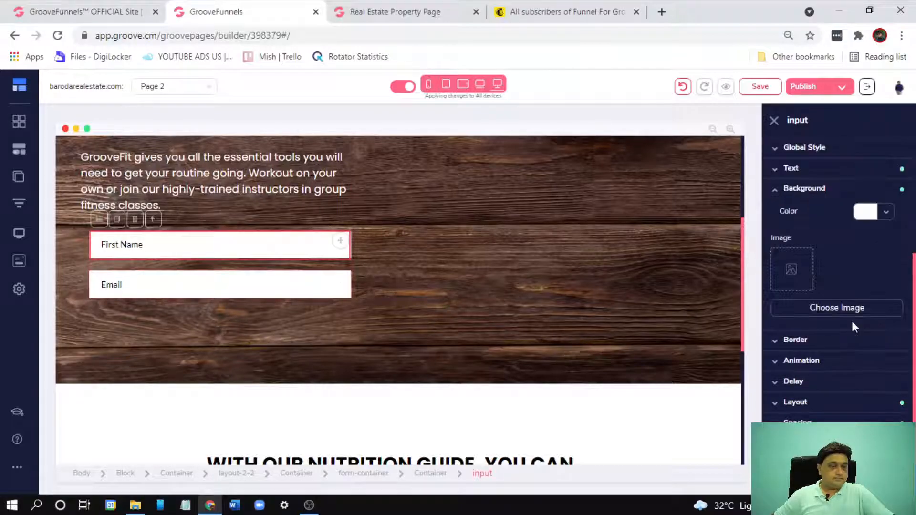
pyautogui.click(860, 214)
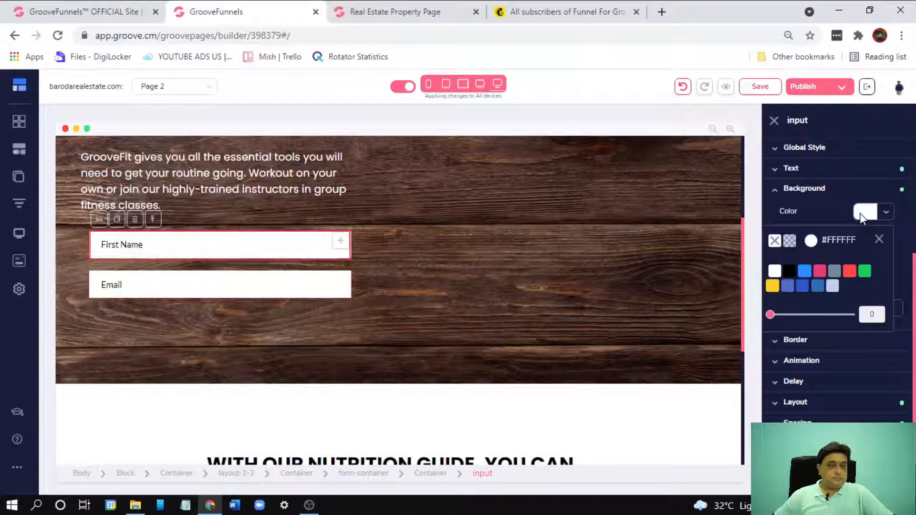
pyautogui.click(878, 240)
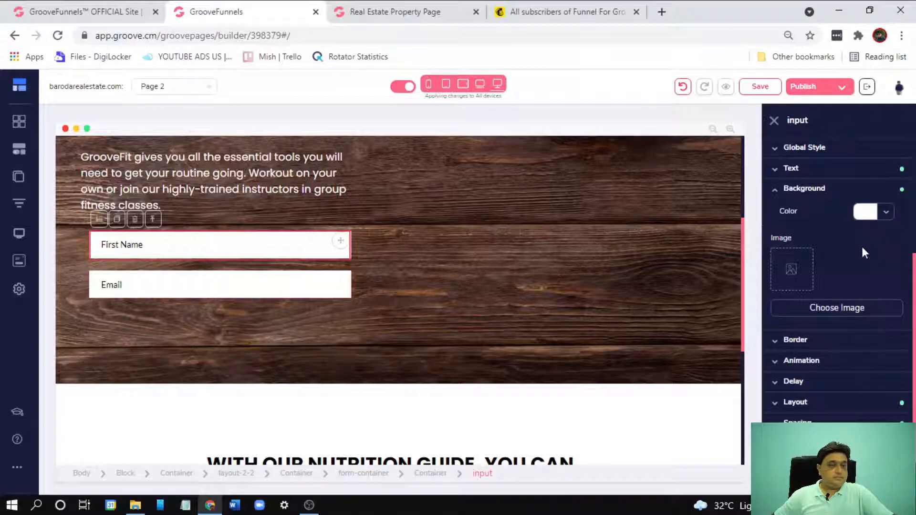
# - Round the First Name input's border corners to .5rem
pyautogui.click(807, 339)
pyautogui.scroll(-3, 807, 341)
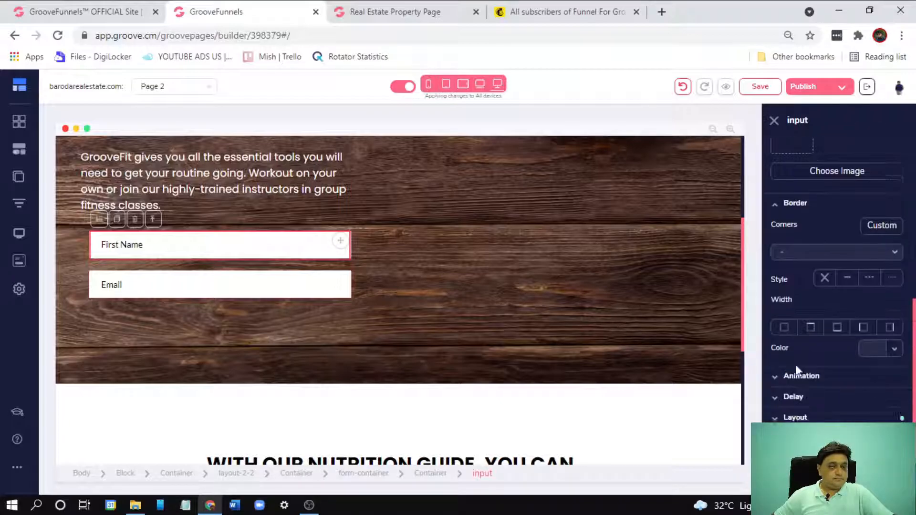
pyautogui.click(837, 248)
pyautogui.click(802, 319)
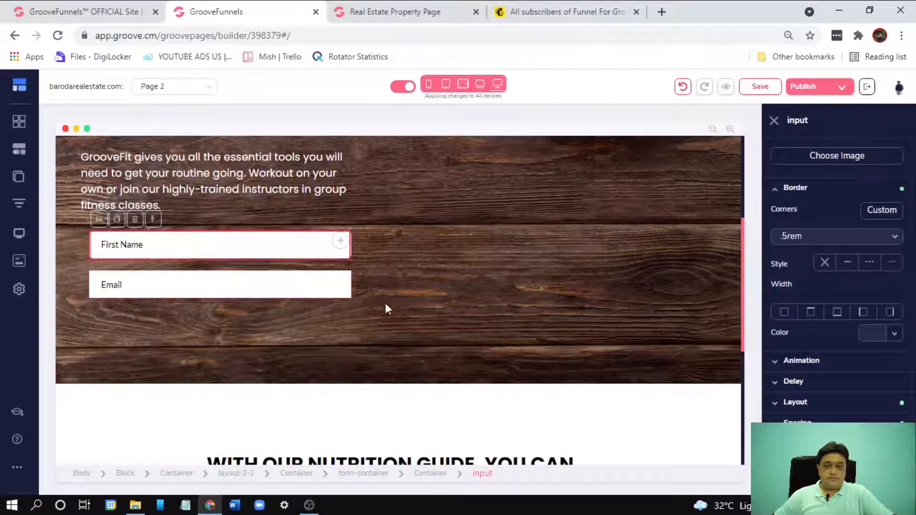
# - Round the Email input's border corners to .5rem to match the First Name input
pyautogui.click(313, 286)
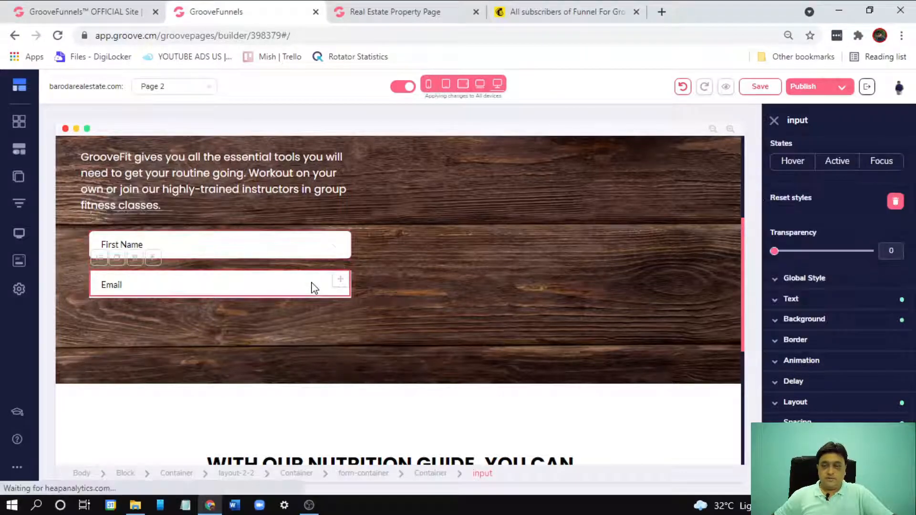
pyautogui.click(858, 341)
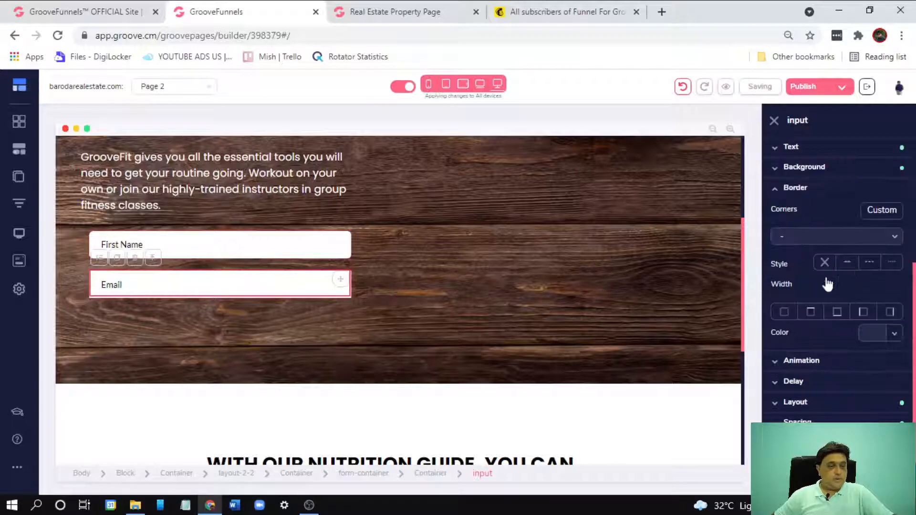
pyautogui.click(835, 238)
pyautogui.click(805, 318)
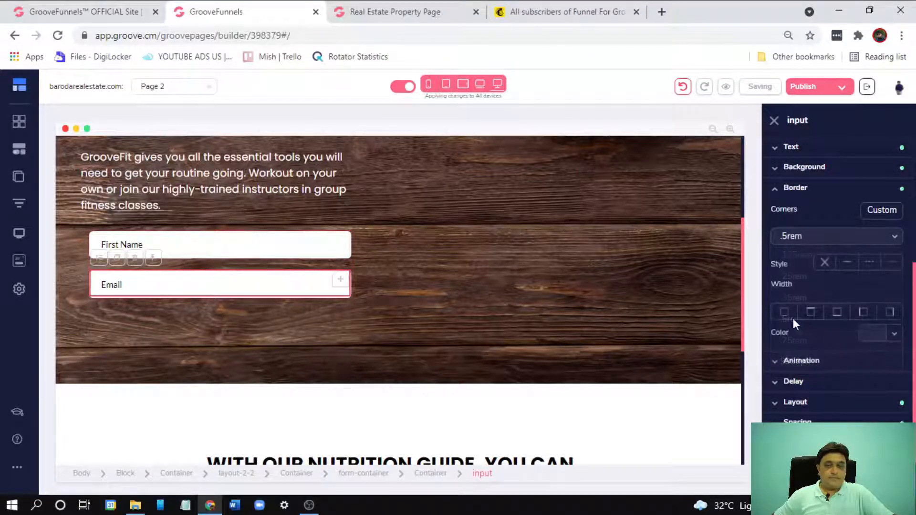
# - Add a Submit Button form element to the opt-in form and position it directly below the Email input
pyautogui.click(291, 268)
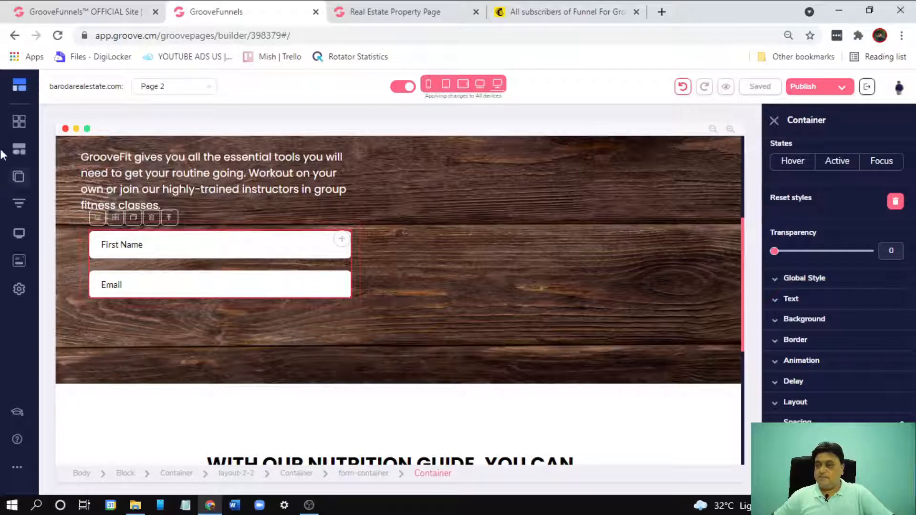
pyautogui.click(17, 150)
pyautogui.scroll(-8, 117, 224)
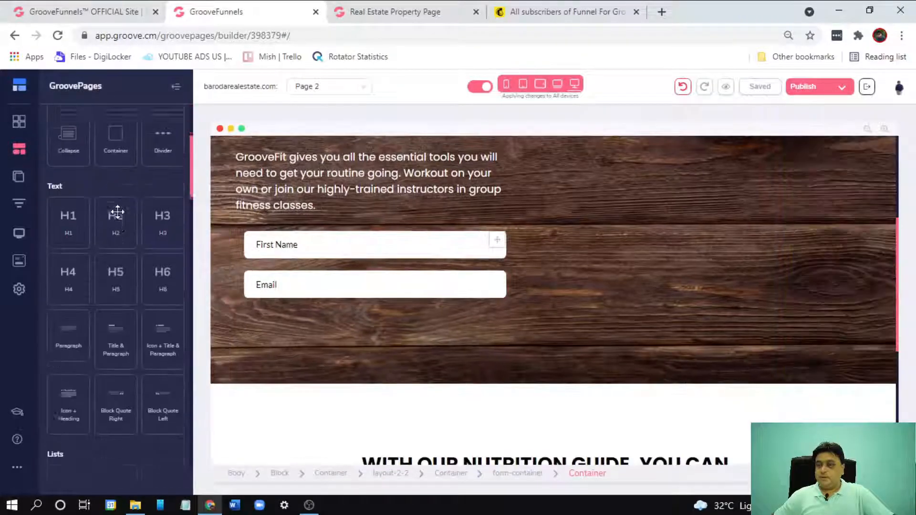
pyautogui.scroll(-6, 117, 211)
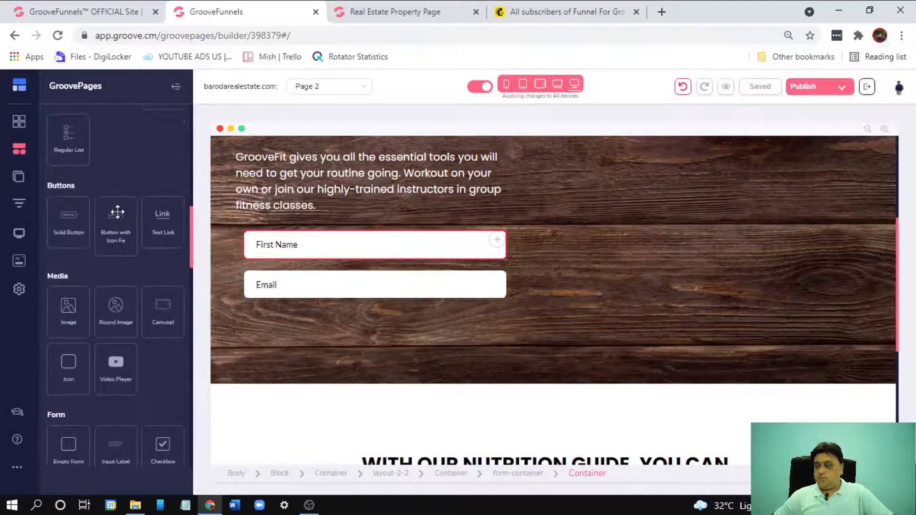
pyautogui.scroll(-3, 117, 210)
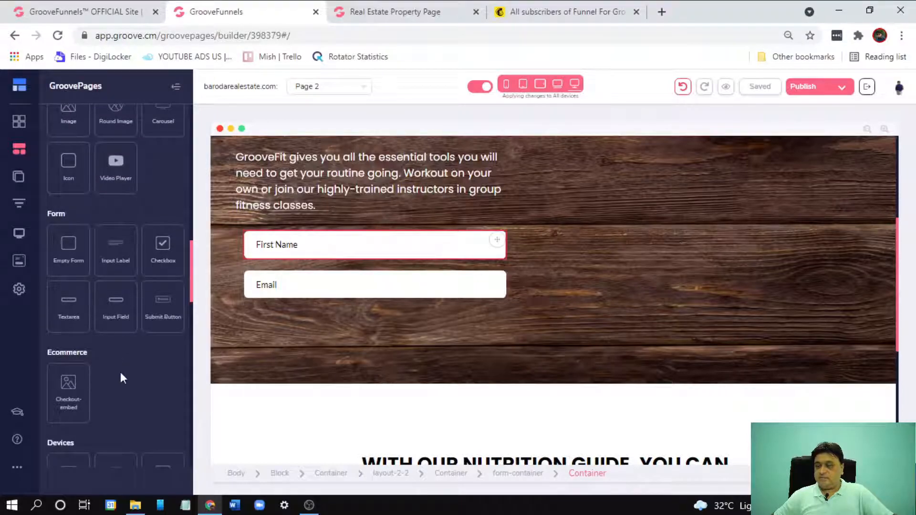
pyautogui.moveTo(163, 301); pyautogui.dragTo(295, 279)
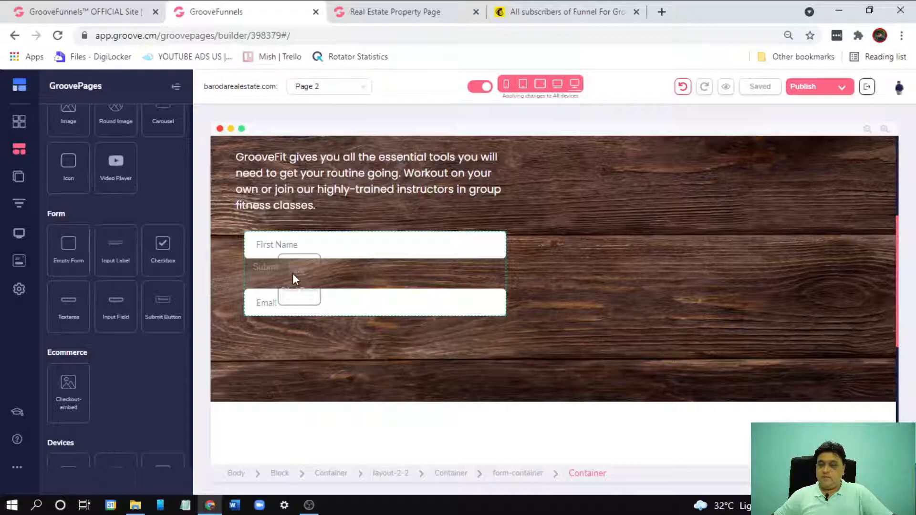
pyautogui.moveTo(293, 274); pyautogui.dragTo(300, 193)
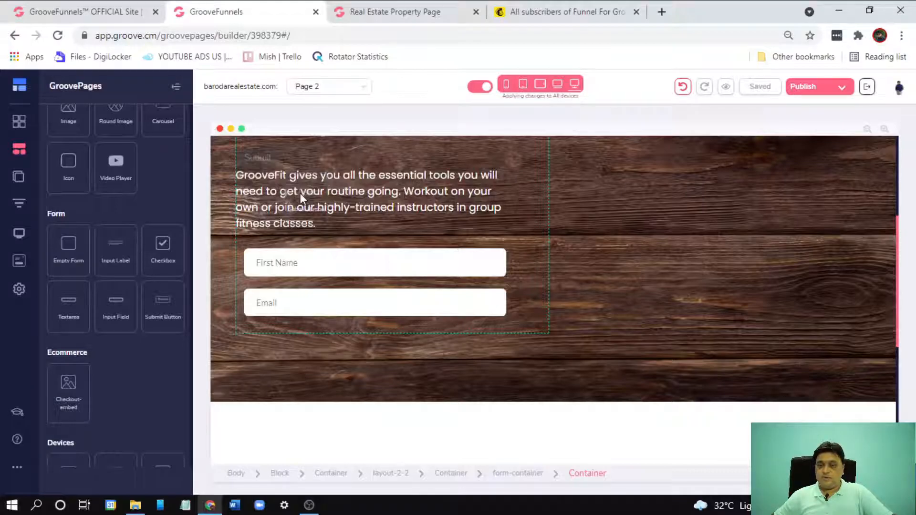
pyautogui.moveTo(300, 193); pyautogui.dragTo(296, 270)
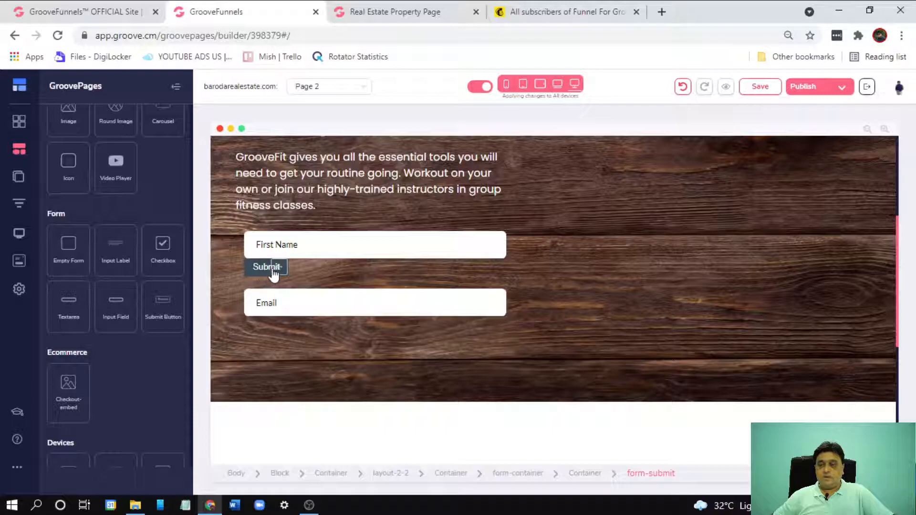
pyautogui.moveTo(279, 269); pyautogui.dragTo(286, 317)
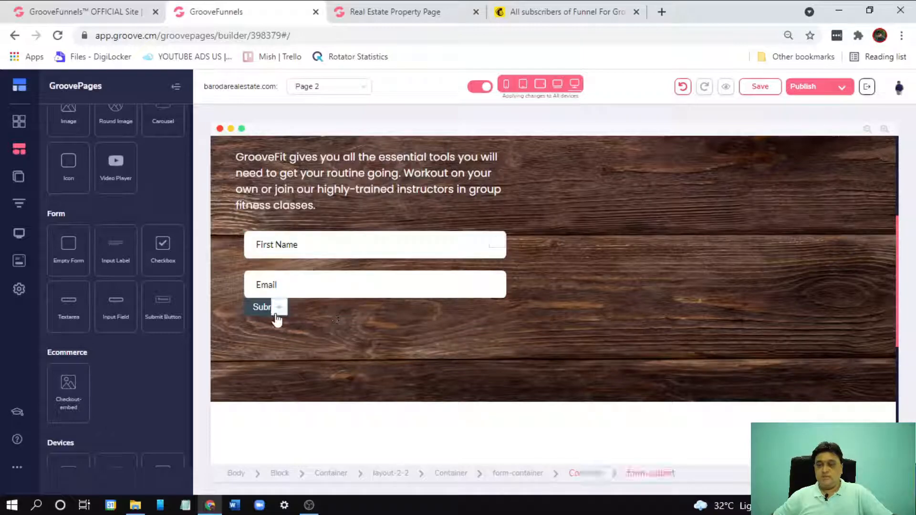
# - Set the submit button's top margin to 20 to separate it from the Email input
pyautogui.click(260, 307)
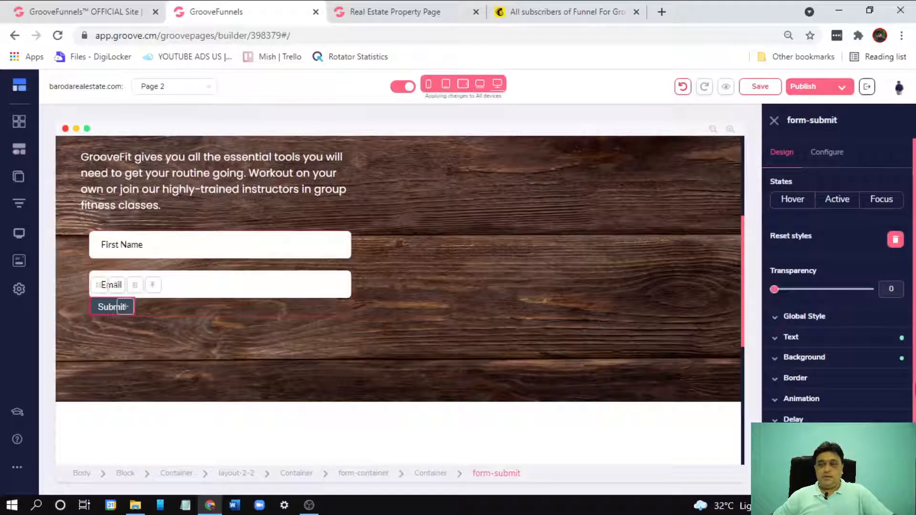
pyautogui.scroll(-3, 830, 334)
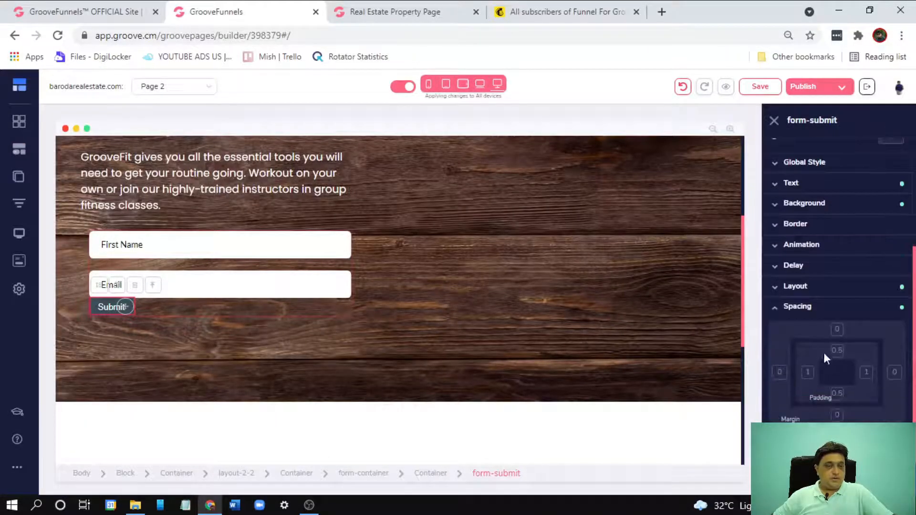
pyautogui.click(837, 331)
pyautogui.moveTo(125, 306); pyautogui.dragTo(125, 318)
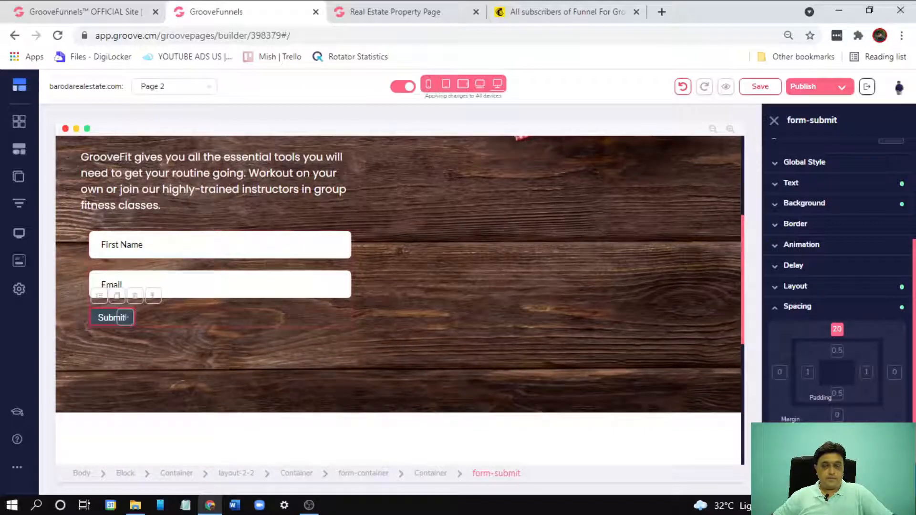
pyautogui.click(814, 186)
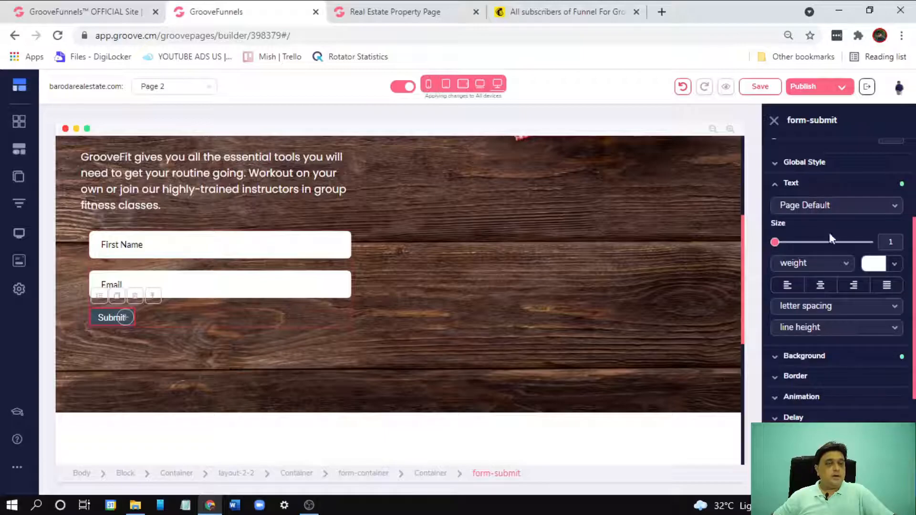
pyautogui.click(855, 210)
pyautogui.scroll(3, 854, 215)
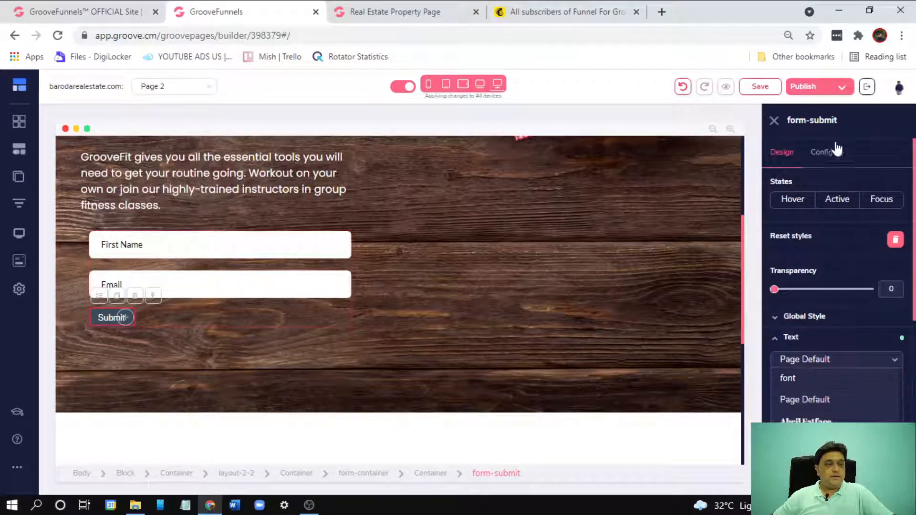
# - Change the submit button's text to SUBMIT NOW and apply the update
pyautogui.click(832, 152)
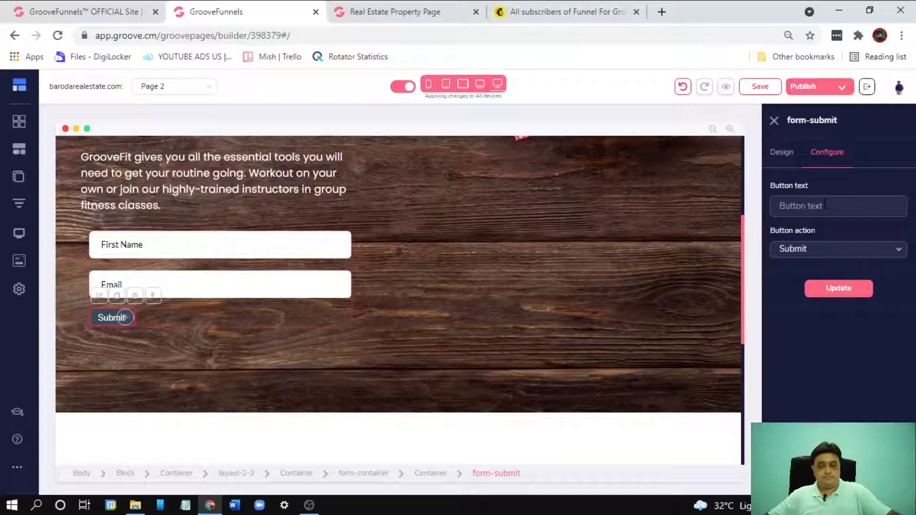
pyautogui.write('Subm')
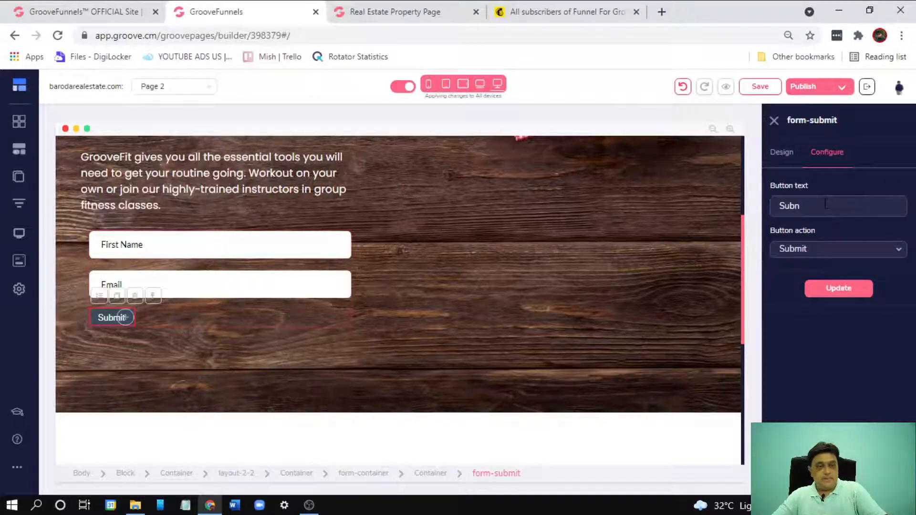
pyautogui.press('BackSpace')
pyautogui.write('S')
pyautogui.press('capslock')
pyautogui.write('UBMITN')
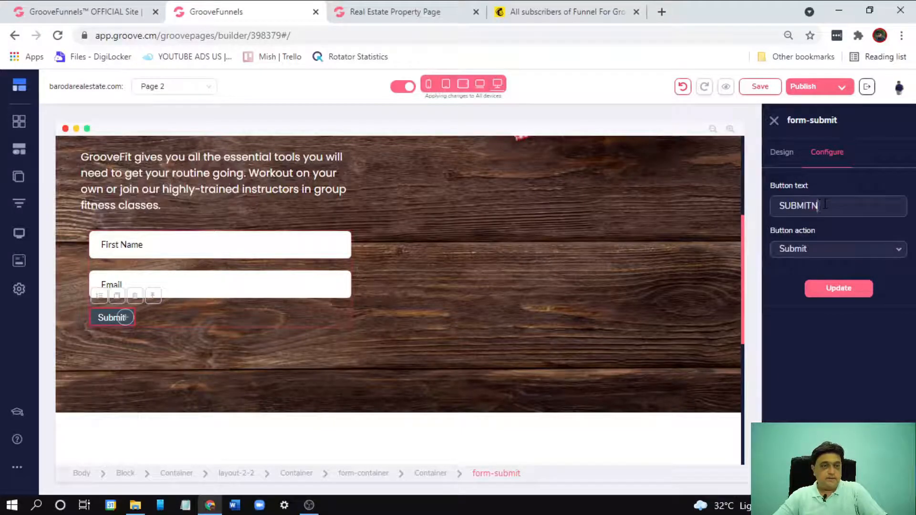
pyautogui.press('BackSpace')
pyautogui.write(' NOW')
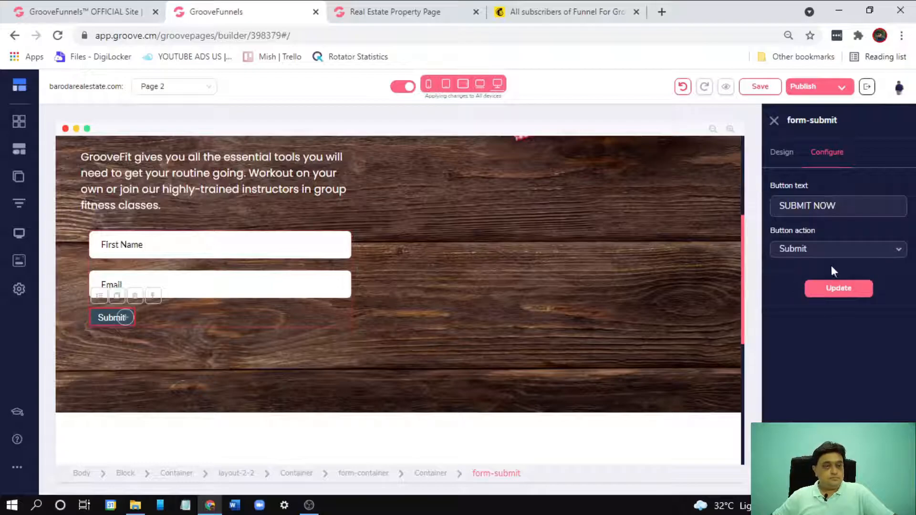
pyautogui.click(839, 289)
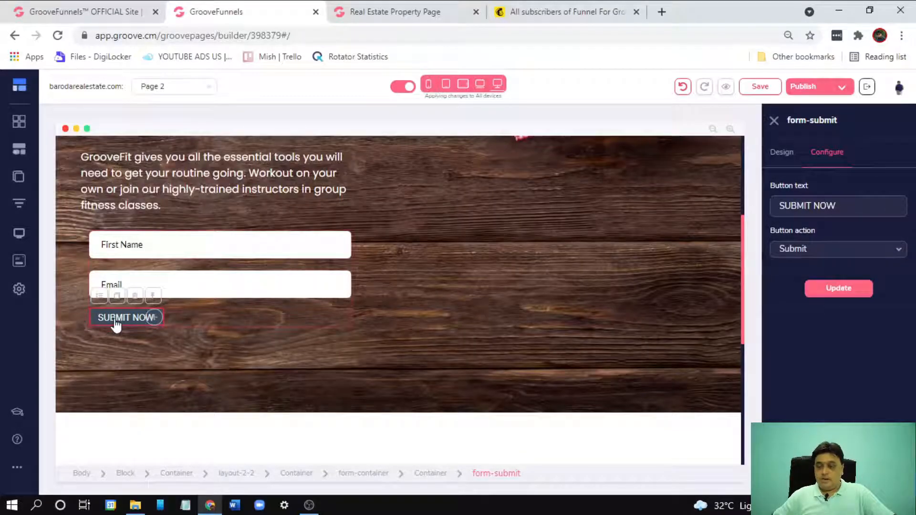
# - Lay out the form container vertically with centered secondary alignment so the submit button sits in the middle
pyautogui.click(432, 474)
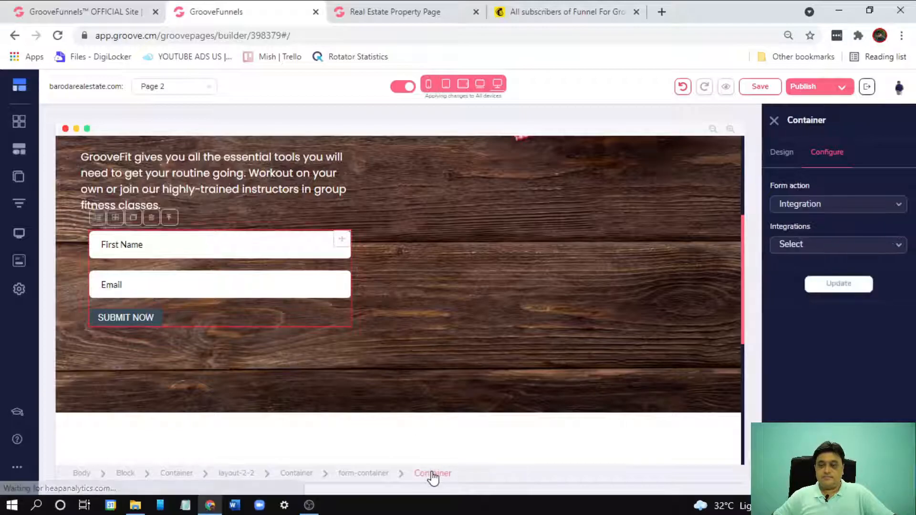
pyautogui.click(782, 153)
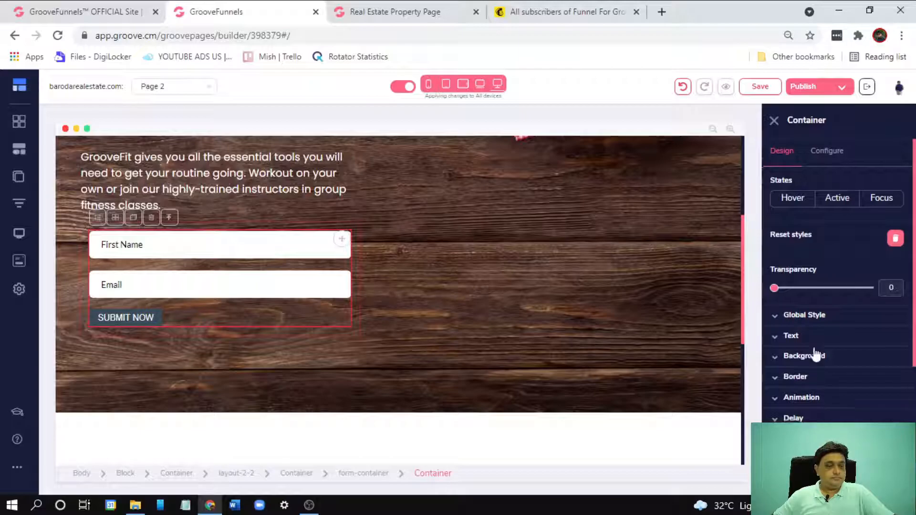
pyautogui.scroll(-2, 814, 351)
pyautogui.scroll(-4, 813, 403)
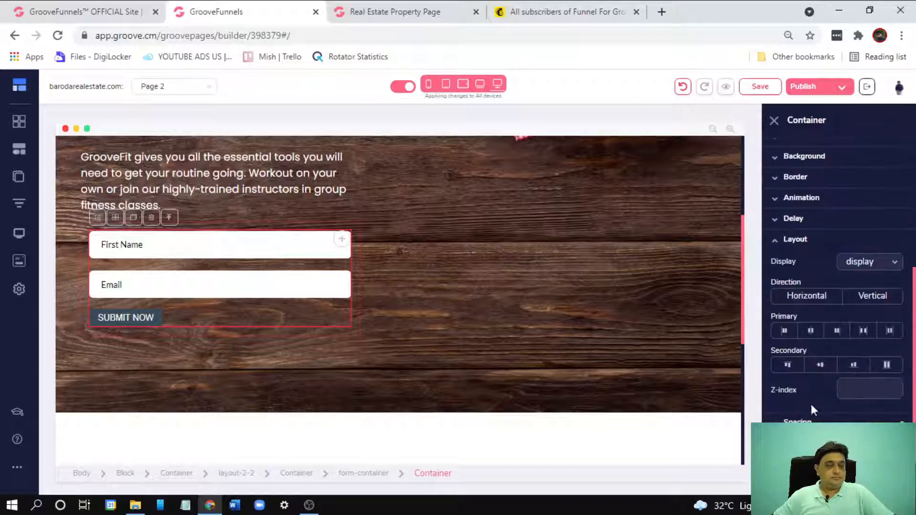
pyautogui.click(820, 365)
pyautogui.click(878, 300)
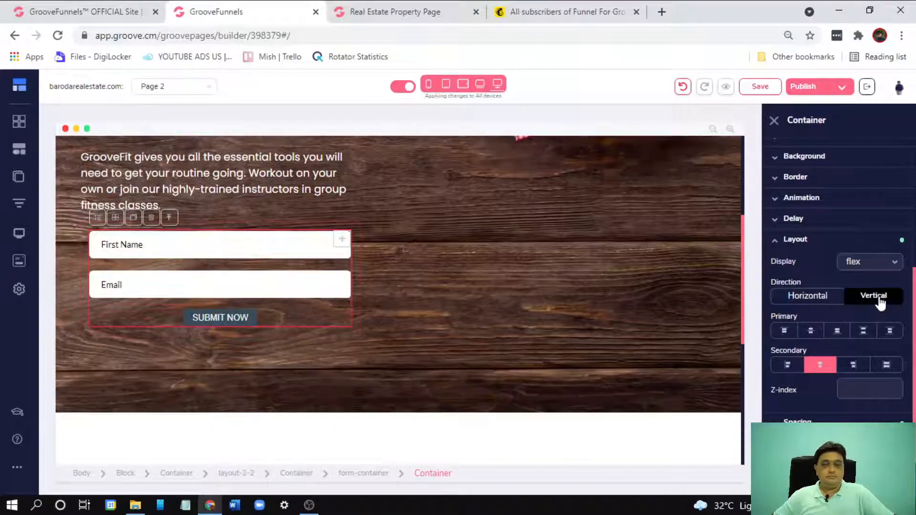
pyautogui.click(224, 318)
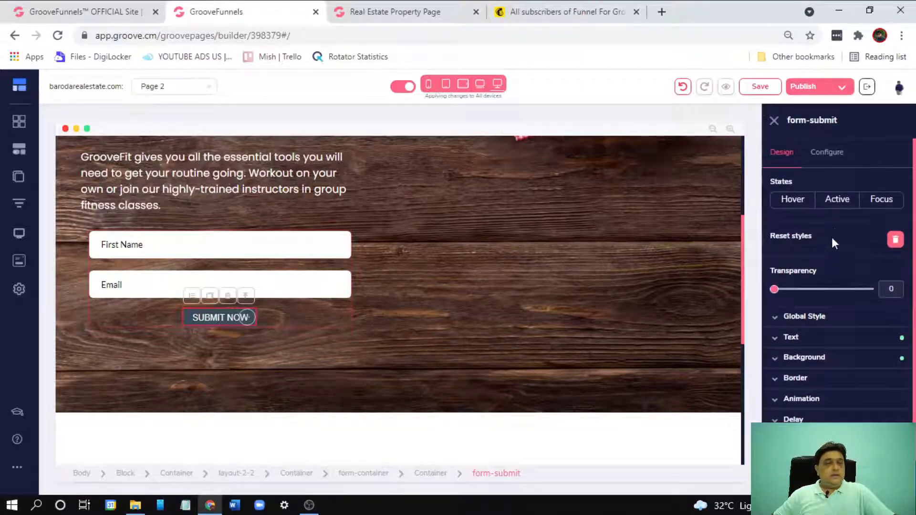
pyautogui.click(829, 153)
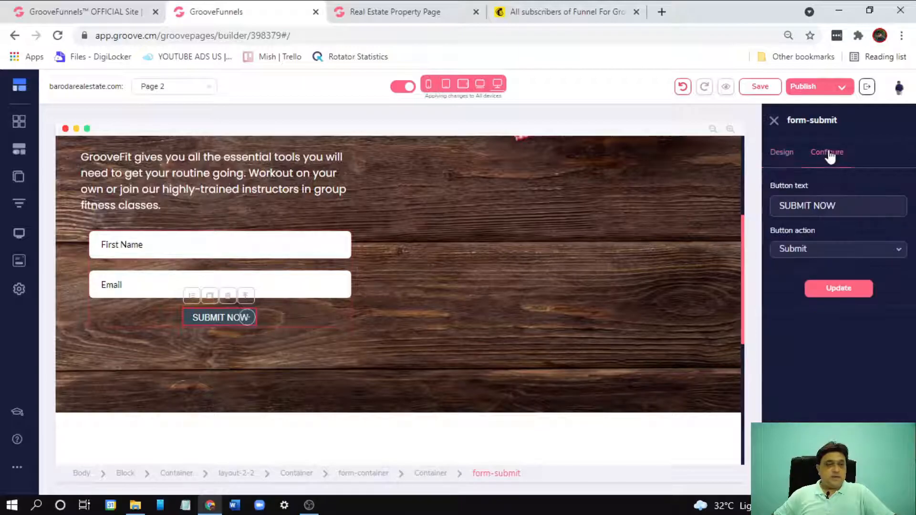
pyautogui.click(780, 154)
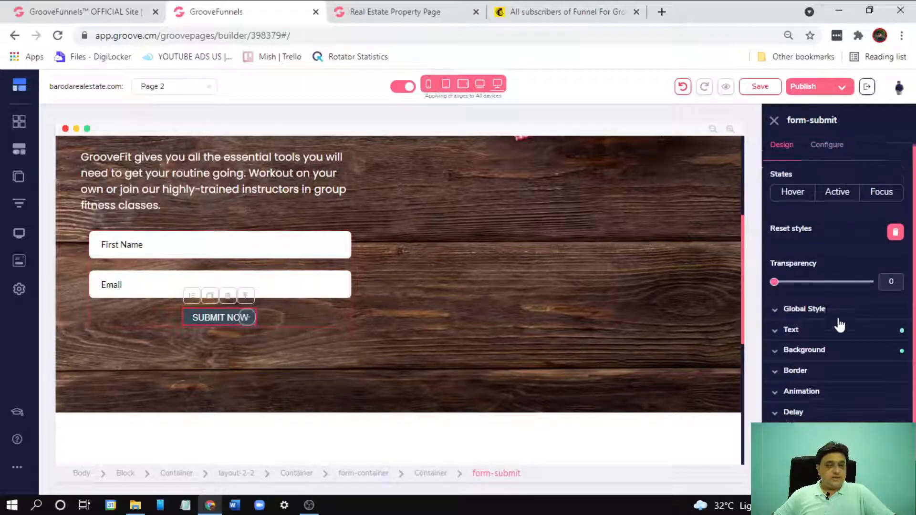
pyautogui.scroll(-1, 839, 323)
pyautogui.click(256, 245)
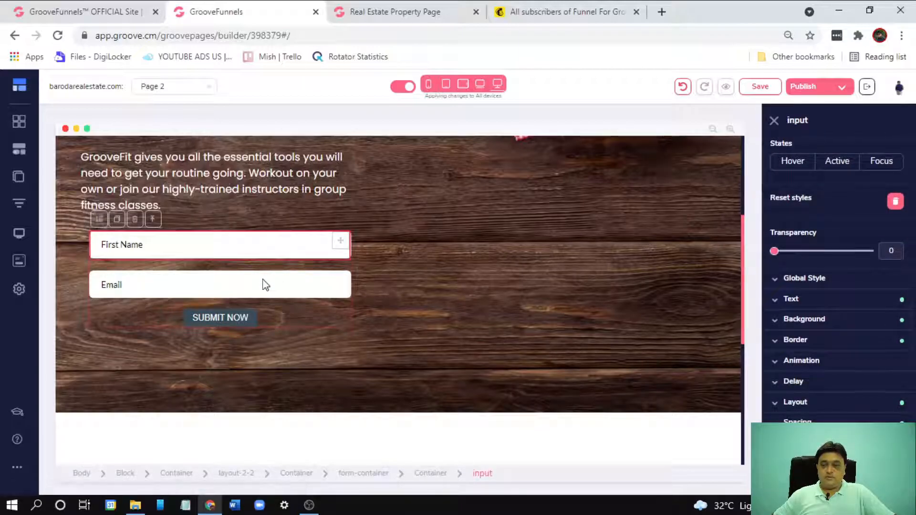
# - Set the SUBMIT NOW button's width to 100 with the Relative to parent (%) option
pyautogui.click(233, 322)
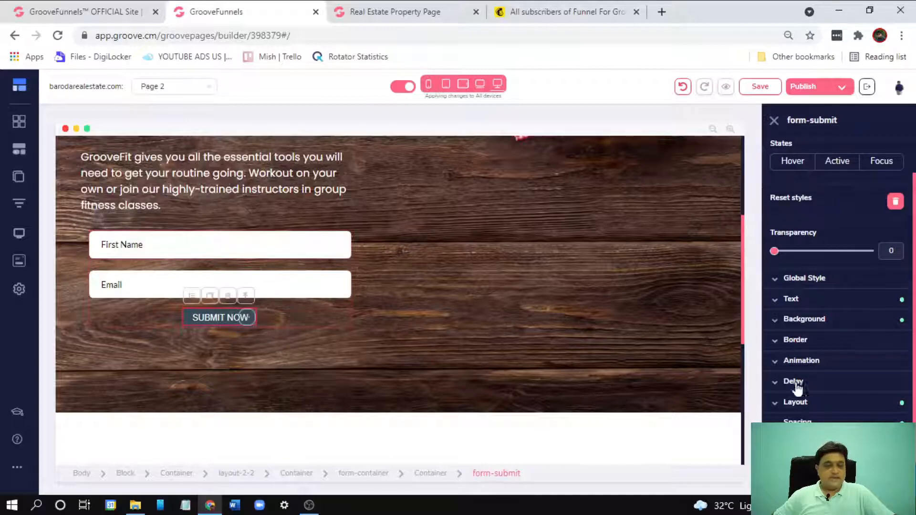
pyautogui.scroll(-1, 819, 327)
pyautogui.scroll(-2, 820, 327)
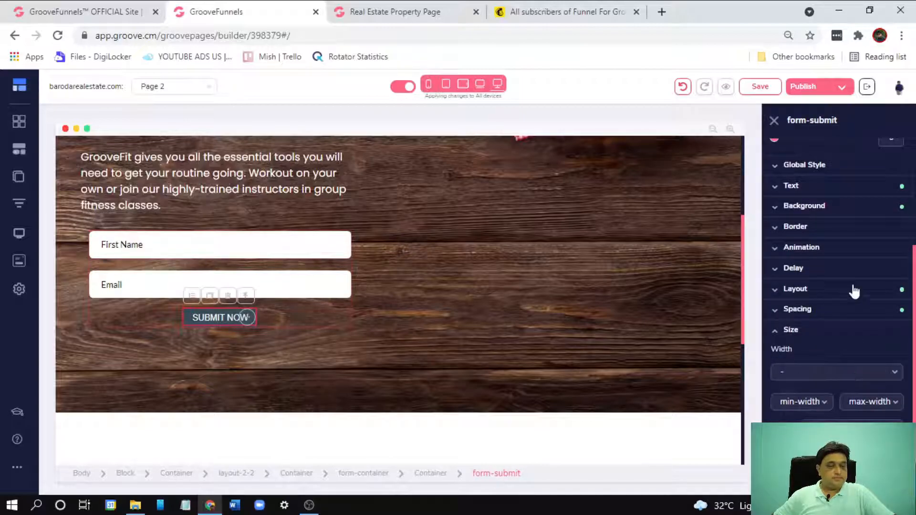
pyautogui.click(842, 374)
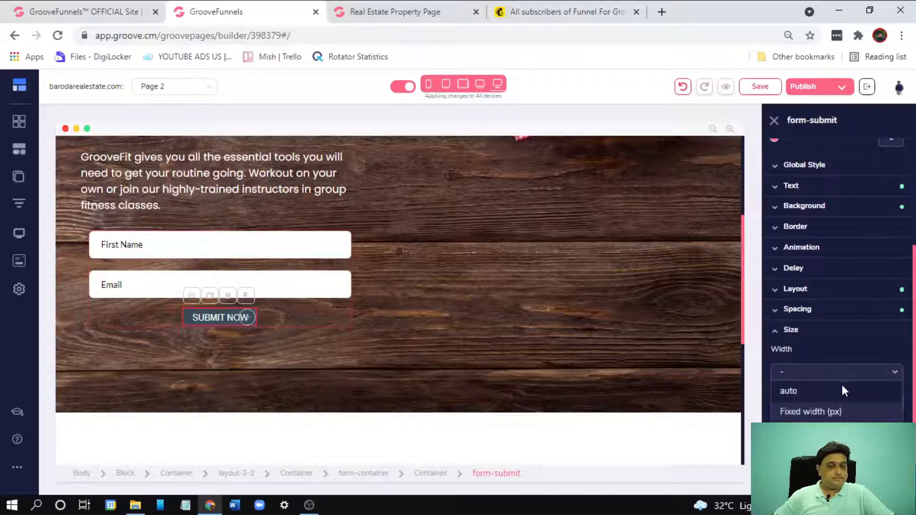
pyautogui.click(849, 417)
pyautogui.moveTo(775, 394); pyautogui.dragTo(828, 393)
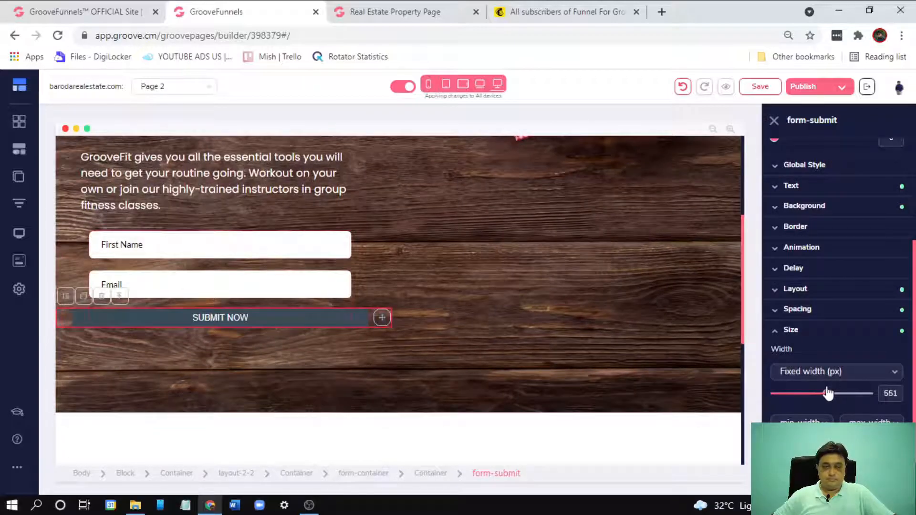
pyautogui.click(847, 371)
pyautogui.scroll(-1, 848, 371)
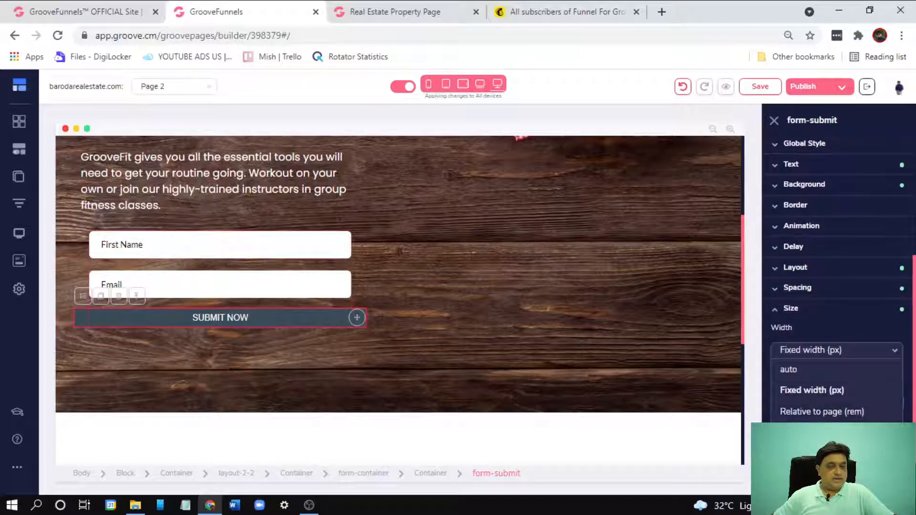
pyautogui.click(813, 409)
pyautogui.moveTo(776, 373); pyautogui.dragTo(878, 365)
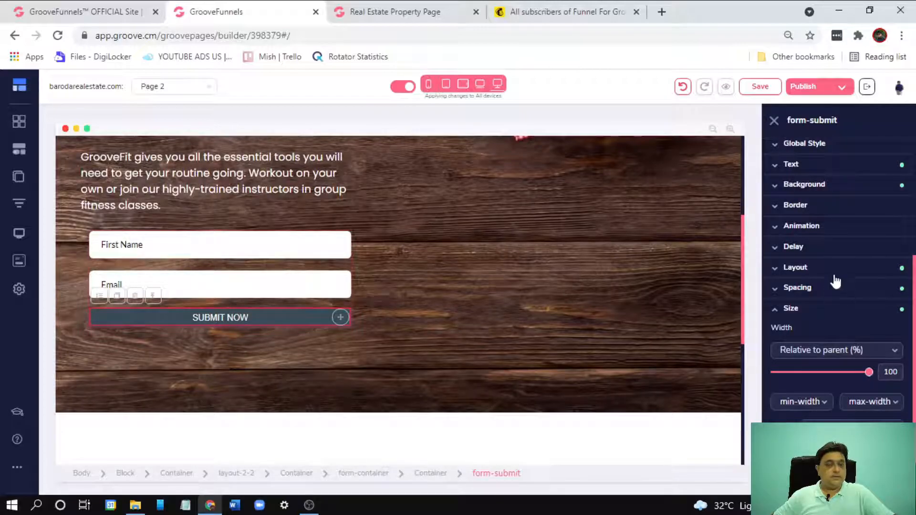
# - Set the submit button's top and bottom padding to 16
pyautogui.click(830, 289)
pyautogui.click(837, 217)
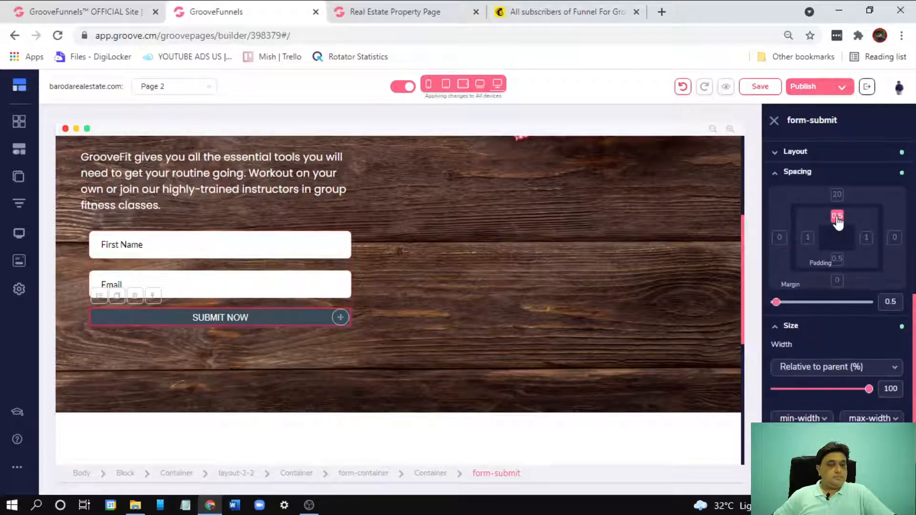
pyautogui.click(837, 260)
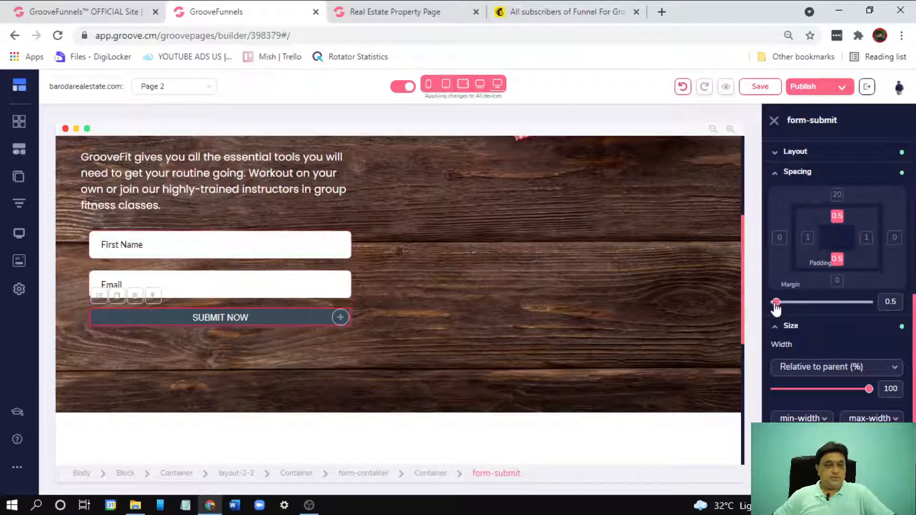
pyautogui.moveTo(777, 308); pyautogui.dragTo(792, 308)
# - Round the submit button's border corners with the .5rem setting
pyautogui.scroll(5, 825, 193)
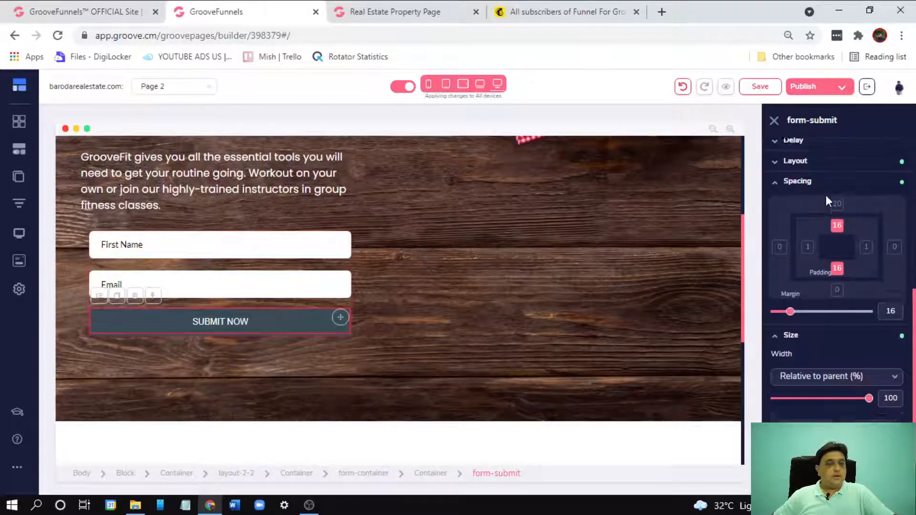
pyautogui.click(829, 292)
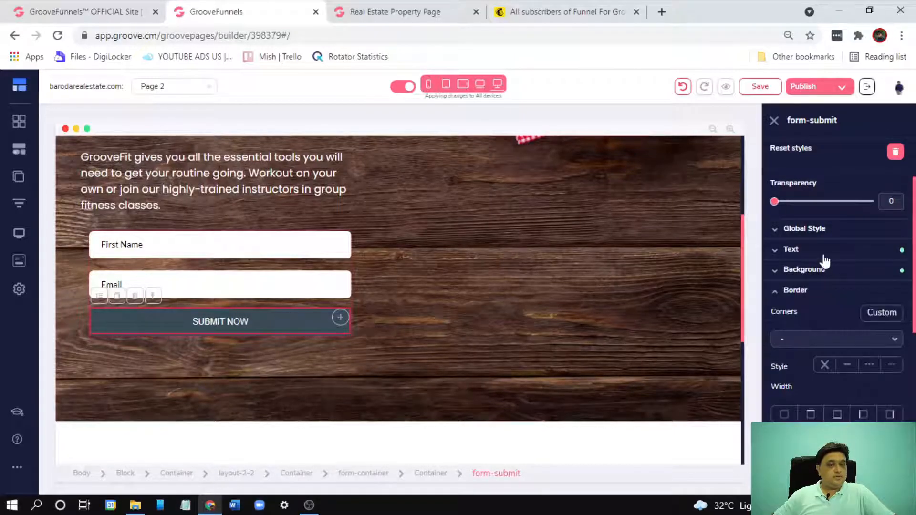
pyautogui.scroll(-2, 820, 267)
pyautogui.click(825, 277)
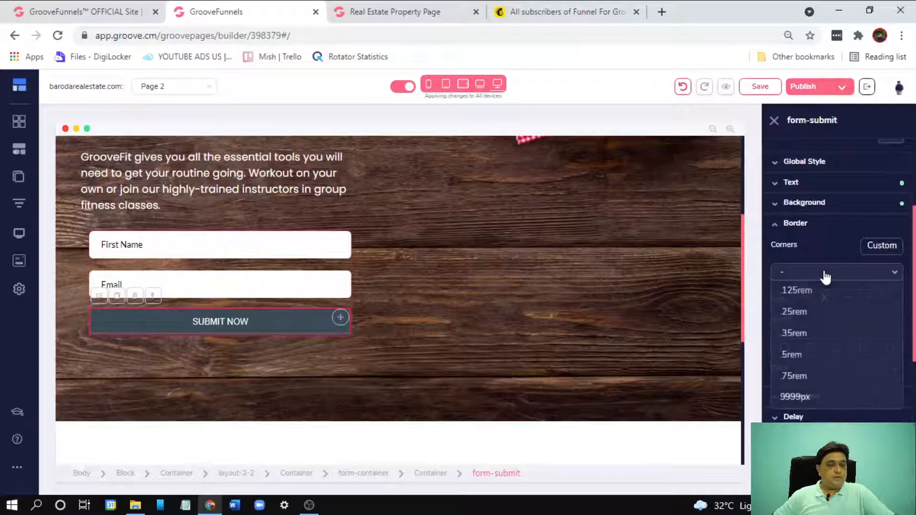
pyautogui.click(822, 355)
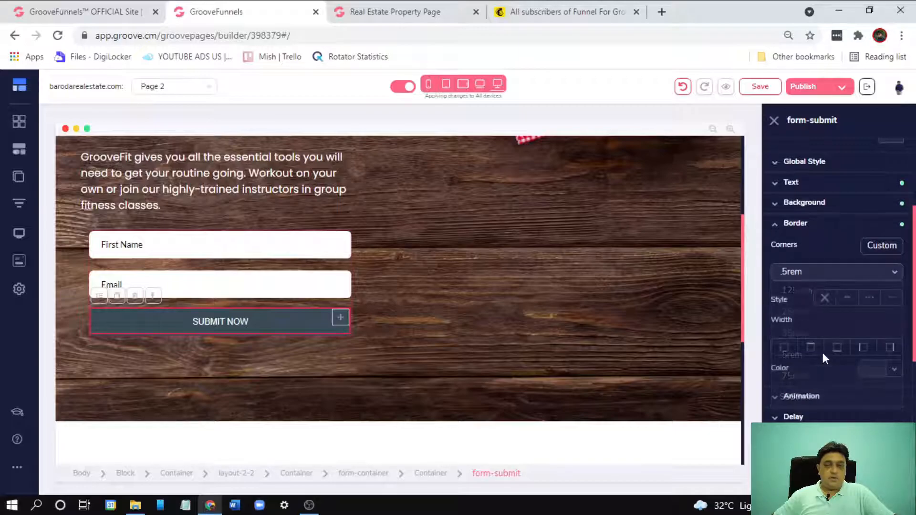
# - Change the submit button's background color to a bright red shade from the palette
pyautogui.click(828, 205)
pyautogui.click(868, 228)
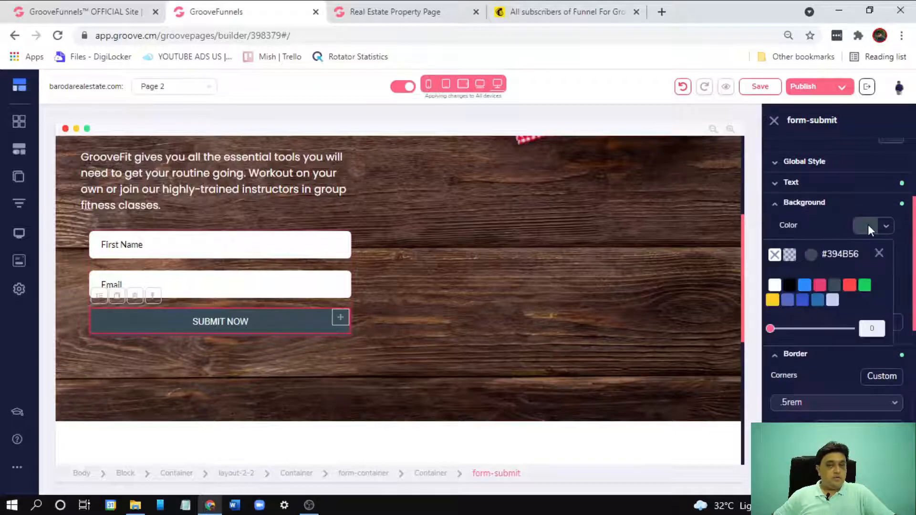
pyautogui.moveTo(850, 288)
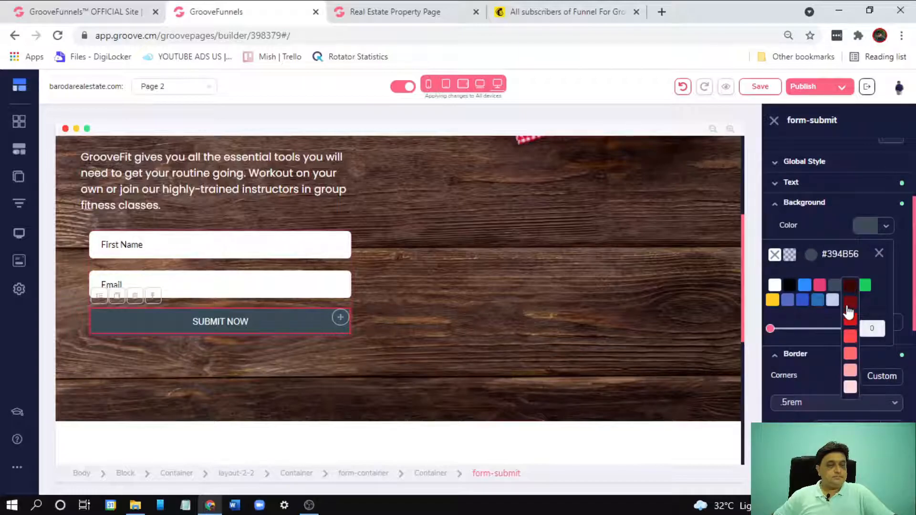
pyautogui.click(869, 227)
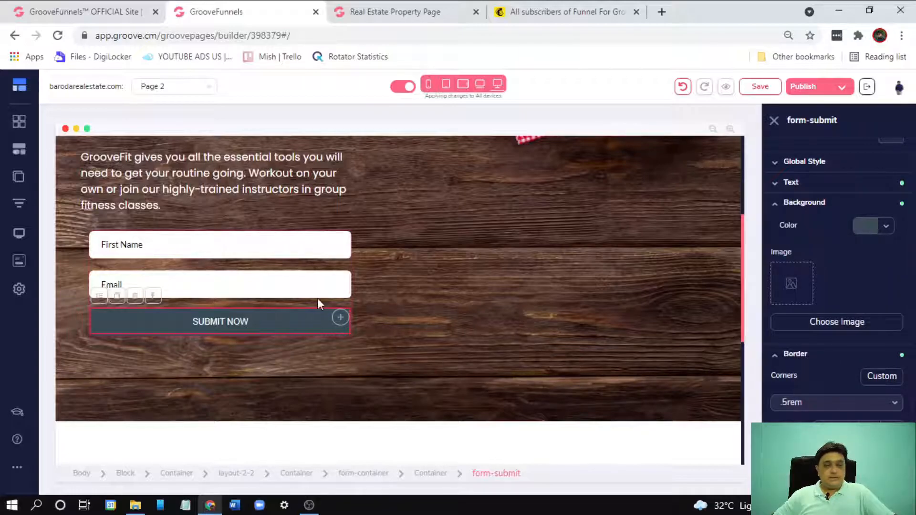
pyautogui.click(866, 224)
pyautogui.moveTo(856, 289)
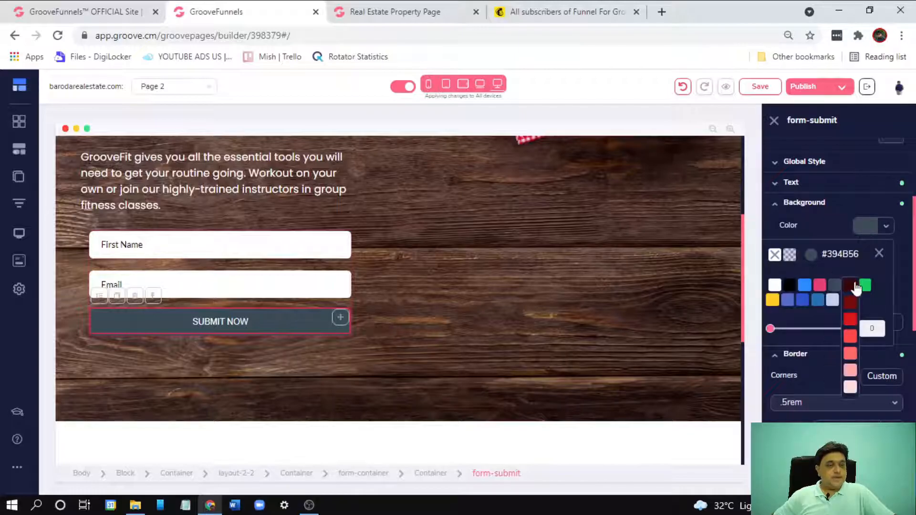
pyautogui.click(852, 325)
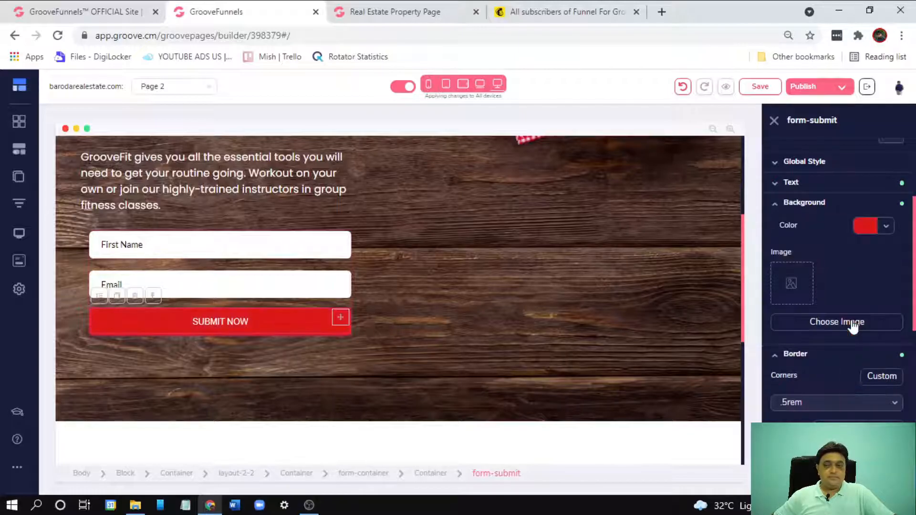
# - Set the submit button's text size to 28
pyautogui.click(829, 186)
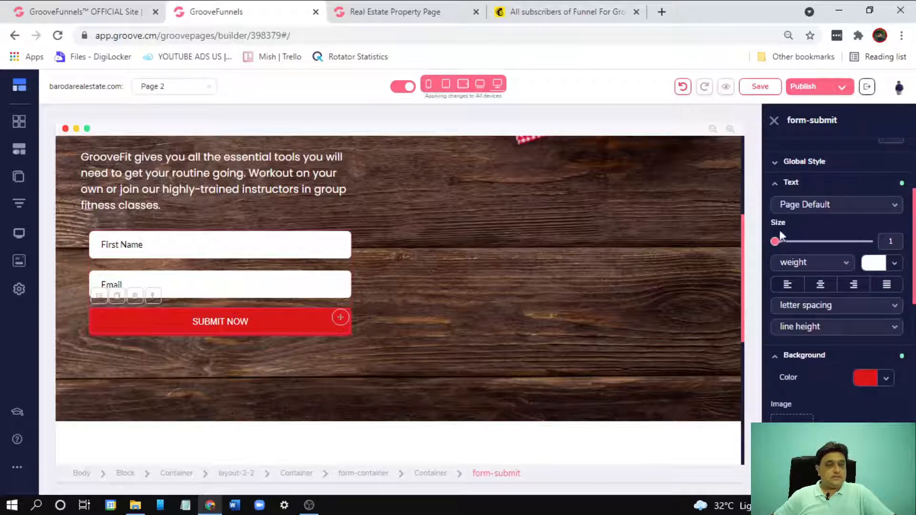
pyautogui.click(777, 242)
pyautogui.moveTo(778, 242); pyautogui.dragTo(795, 242)
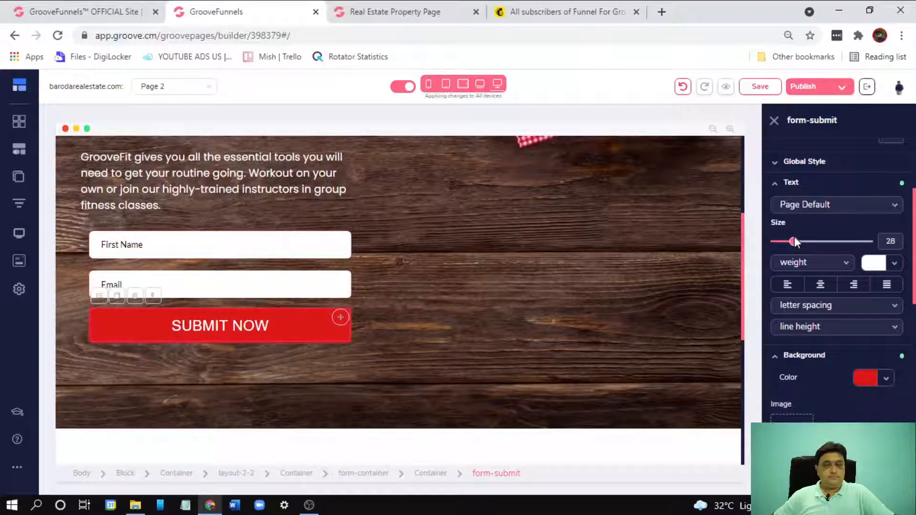
# - Set the submit button's font to Lato with a weight of 900
pyautogui.click(830, 205)
pyautogui.scroll(-1, 834, 292)
pyautogui.scroll(-4, 834, 291)
pyautogui.click(824, 300)
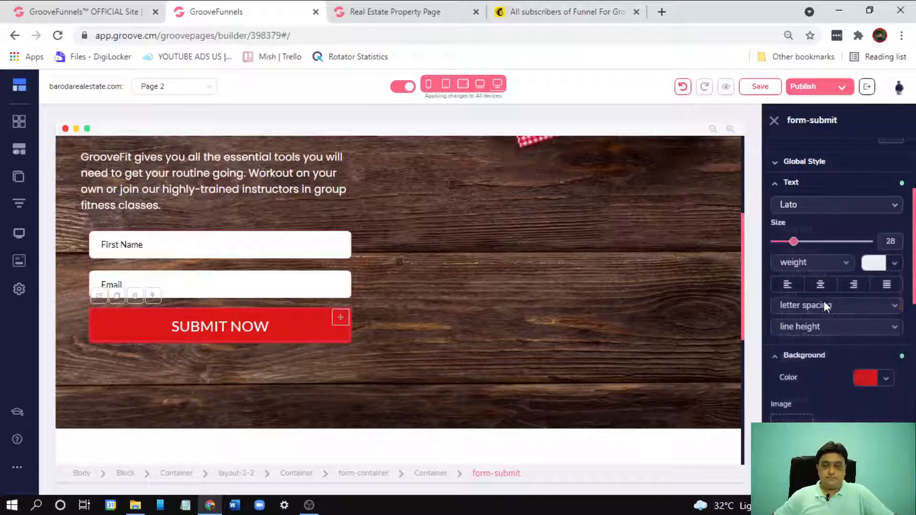
pyautogui.click(814, 263)
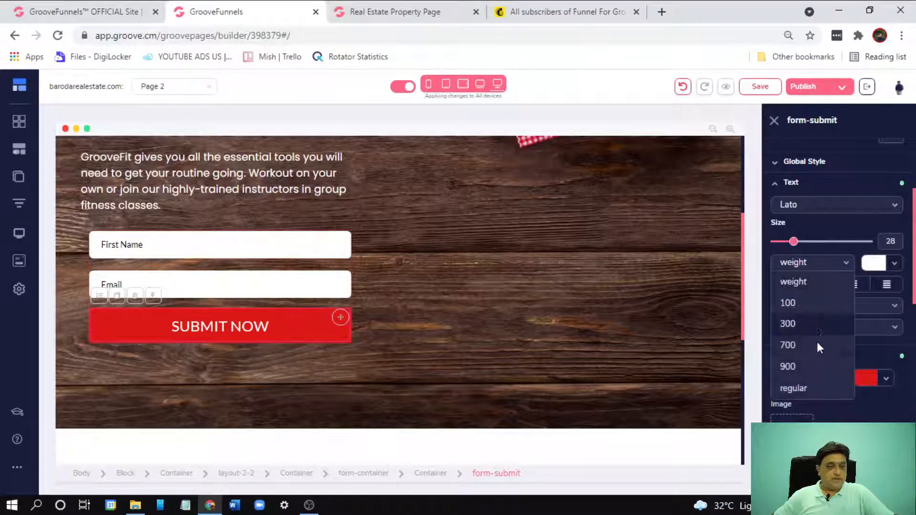
pyautogui.click(808, 366)
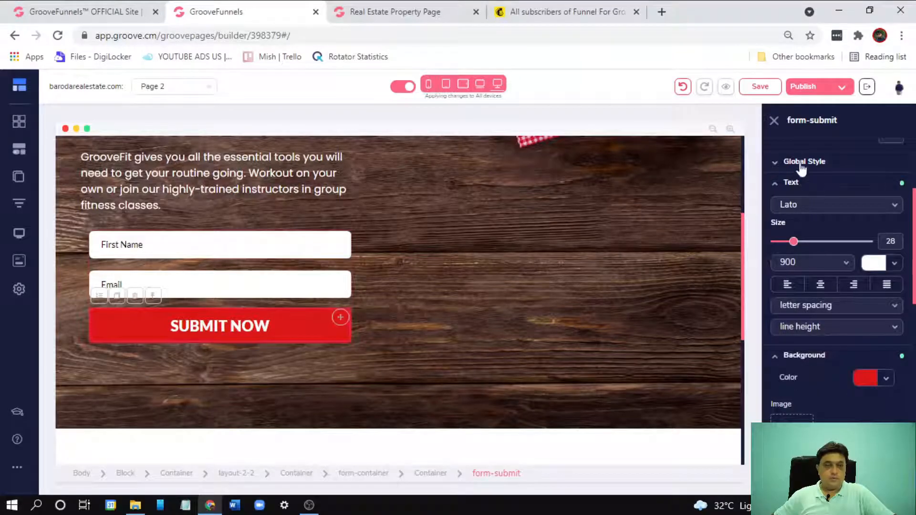
# - Save the page and select the container that holds the form's fields and submit button
pyautogui.click(768, 92)
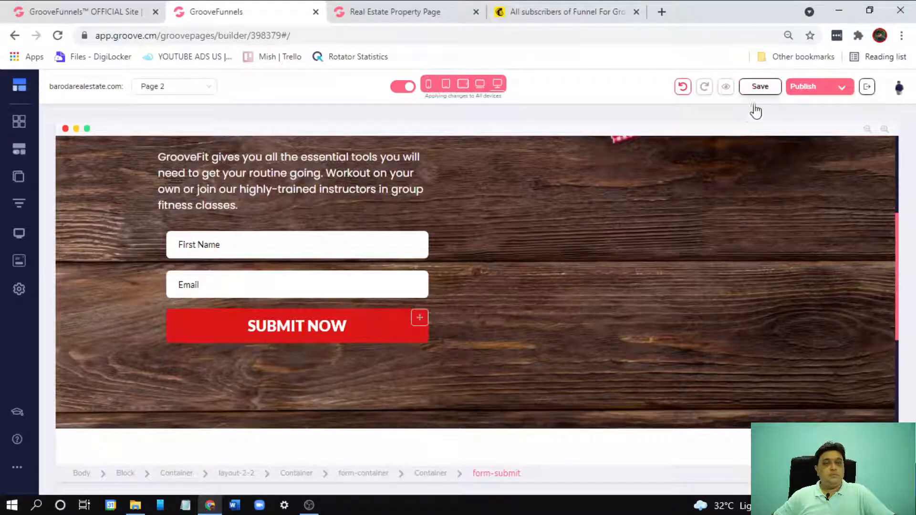
pyautogui.click(399, 266)
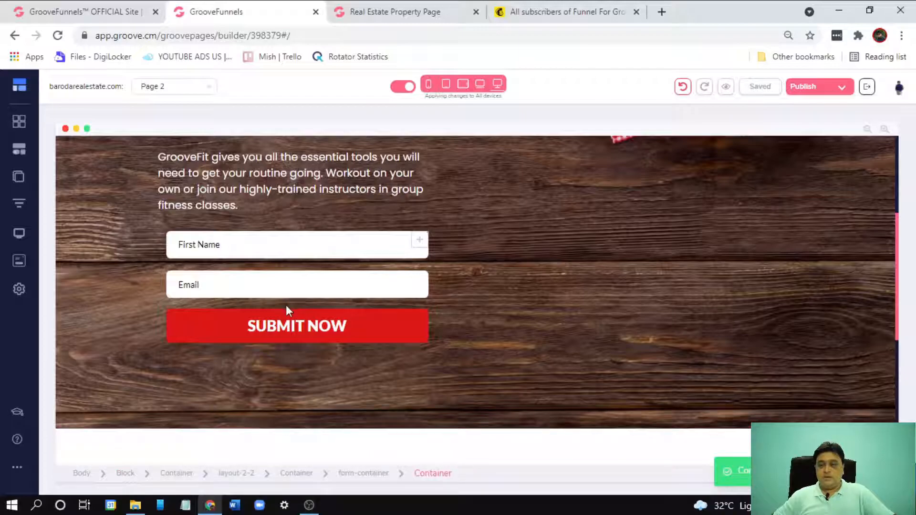
pyautogui.click(294, 270)
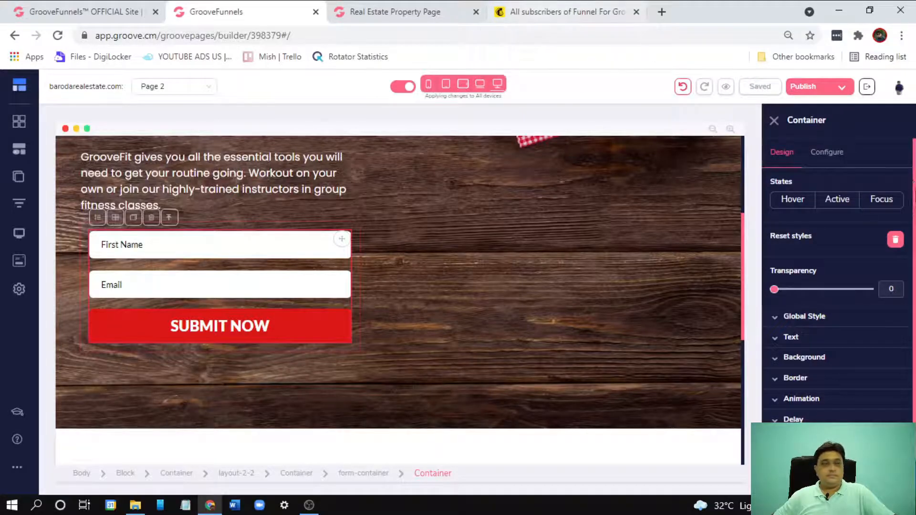
# - Open the account's integrations and start a new integration with Mailchimp as the integration type
pyautogui.click(899, 88)
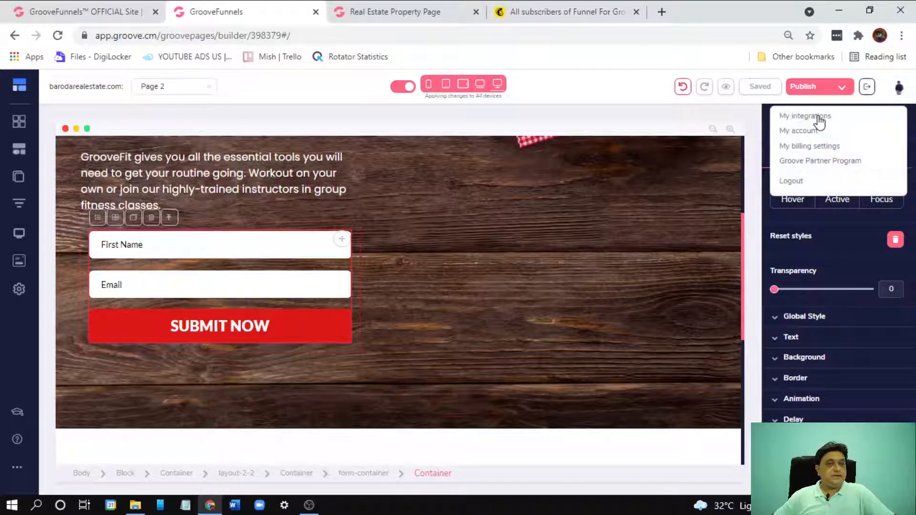
pyautogui.click(821, 117)
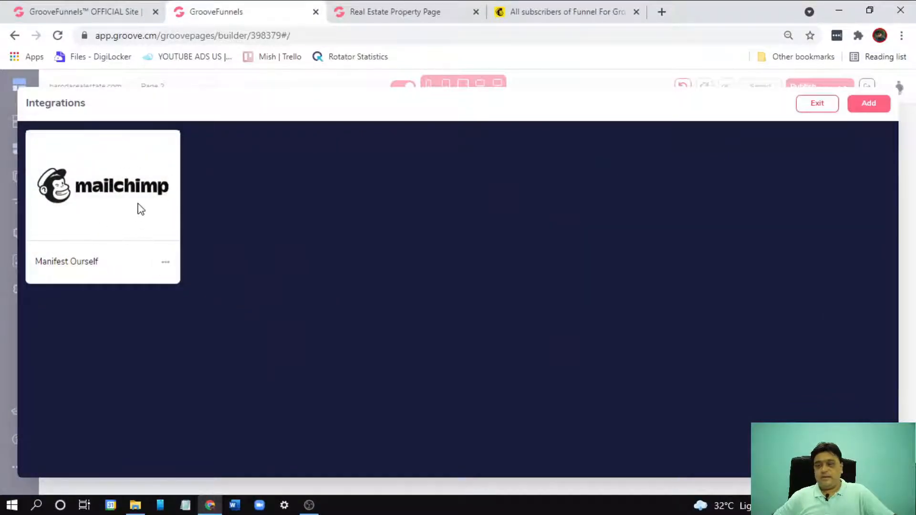
pyautogui.click(868, 109)
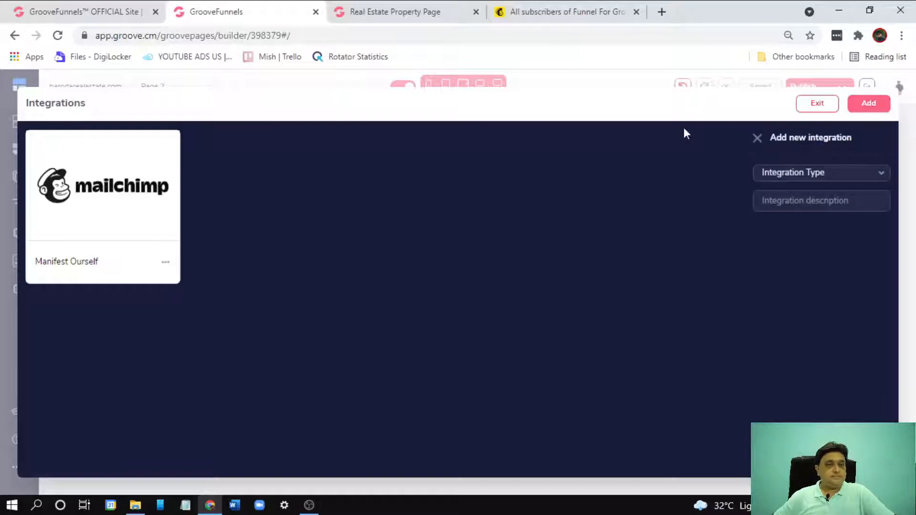
pyautogui.click(828, 180)
pyautogui.scroll(-1, 825, 301)
pyautogui.scroll(-1, 827, 302)
pyautogui.click(817, 246)
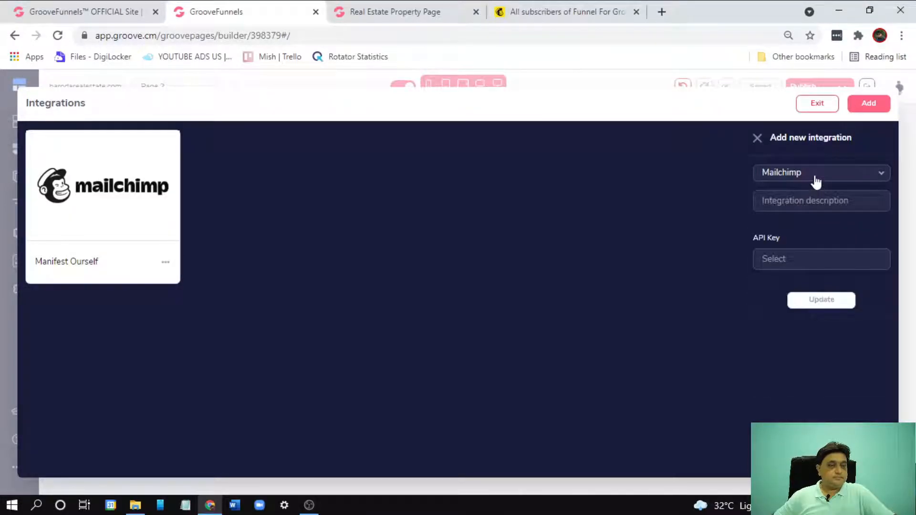
# - Switch to Mailchimp and open the API keys page from the account's profile
pyautogui.click(566, 7)
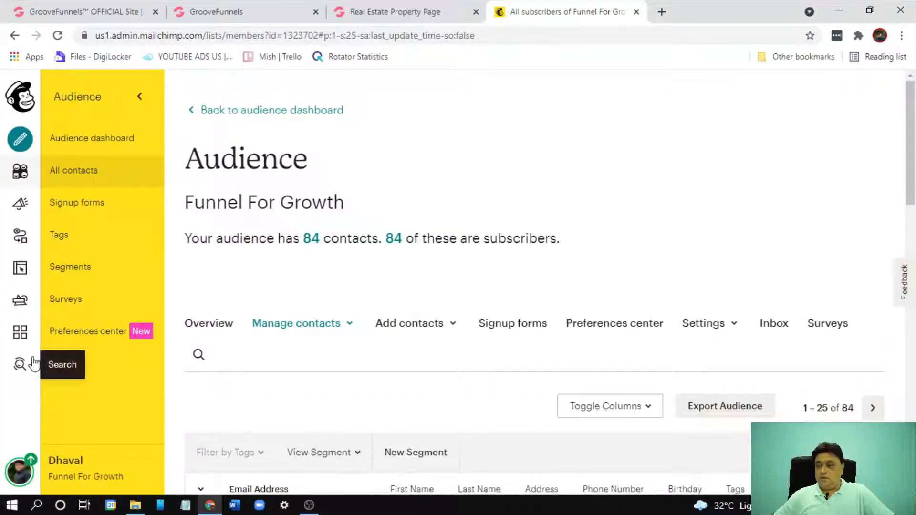
pyautogui.click(16, 472)
pyautogui.click(38, 444)
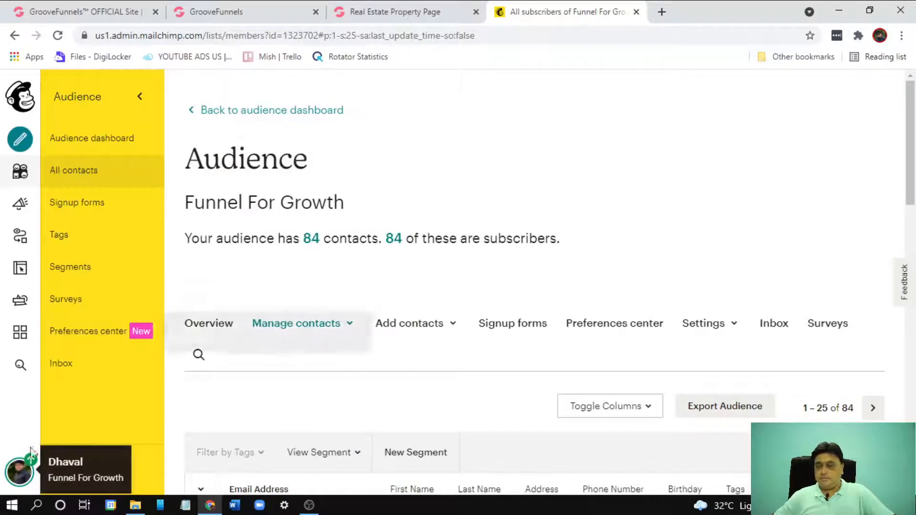
pyautogui.click(18, 470)
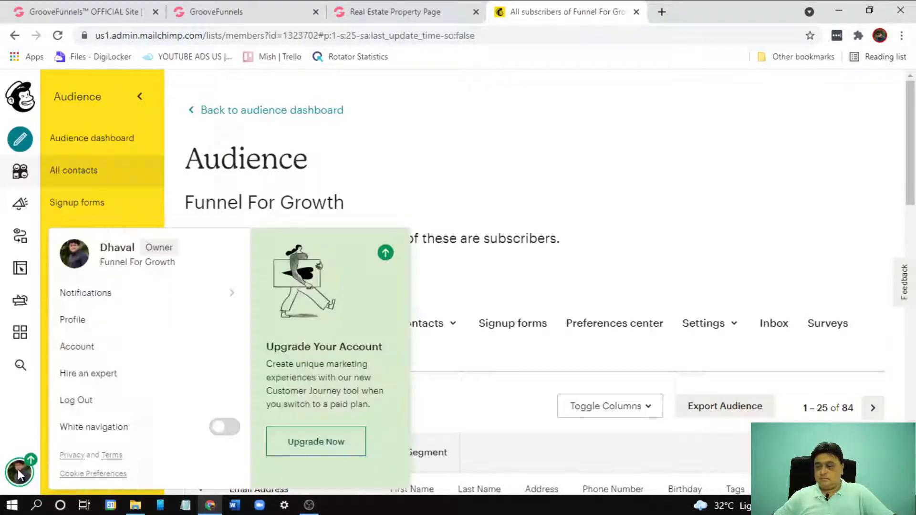
pyautogui.click(77, 322)
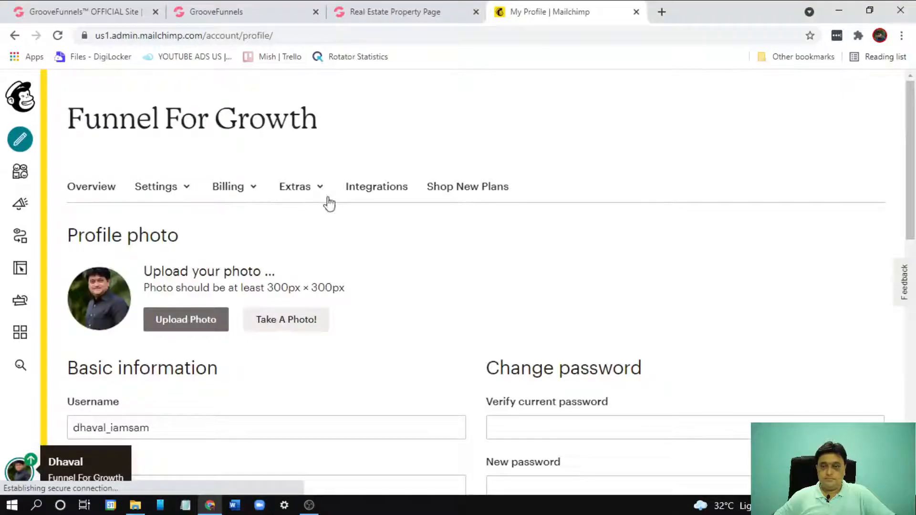
pyautogui.click(304, 189)
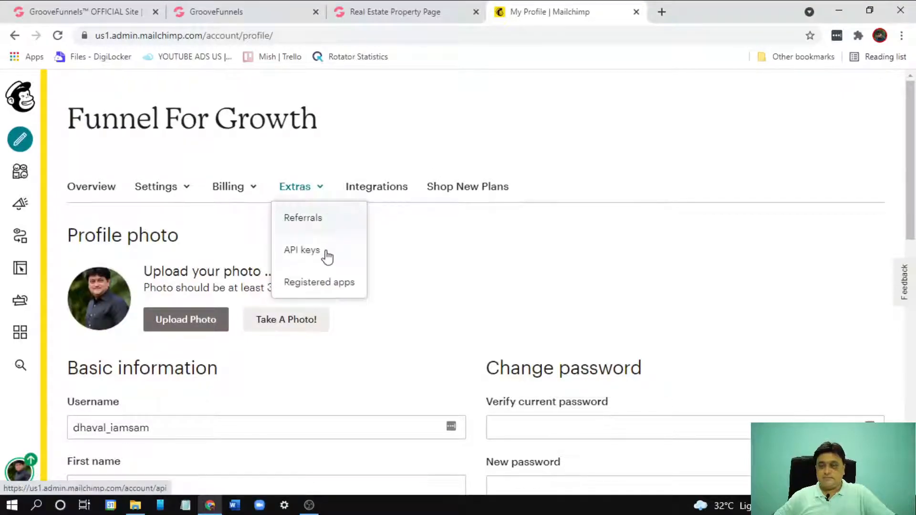
pyautogui.click(309, 258)
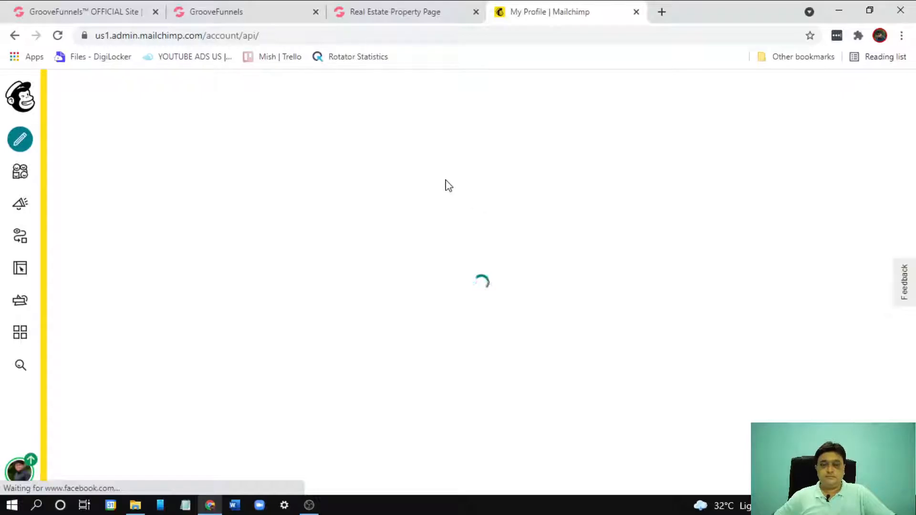
# - Create a new API key in the Mailchimp account and copy it from the list of API keys
pyautogui.scroll(-7, 435, 221)
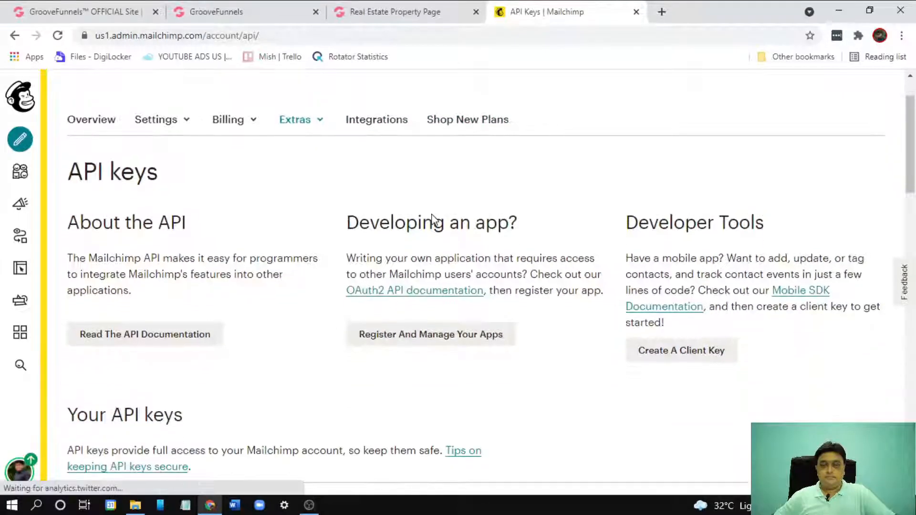
pyautogui.scroll(-3, 410, 258)
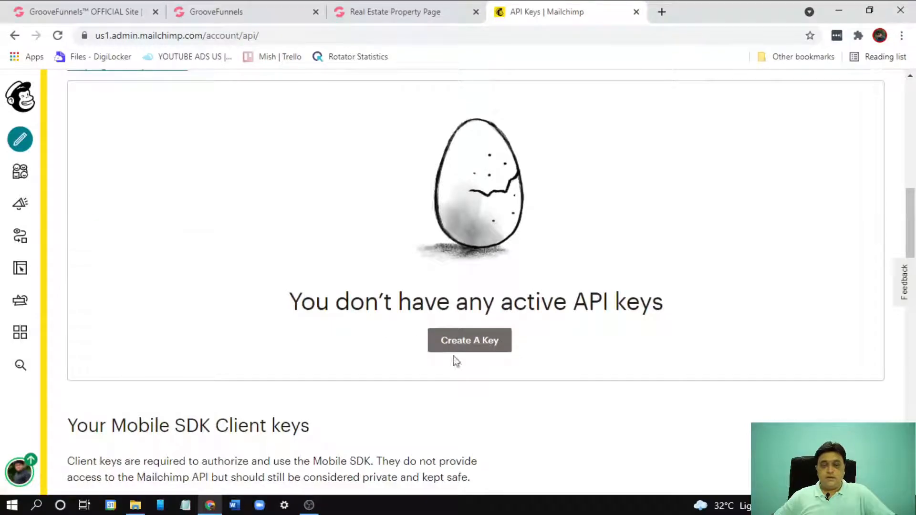
pyautogui.click(468, 344)
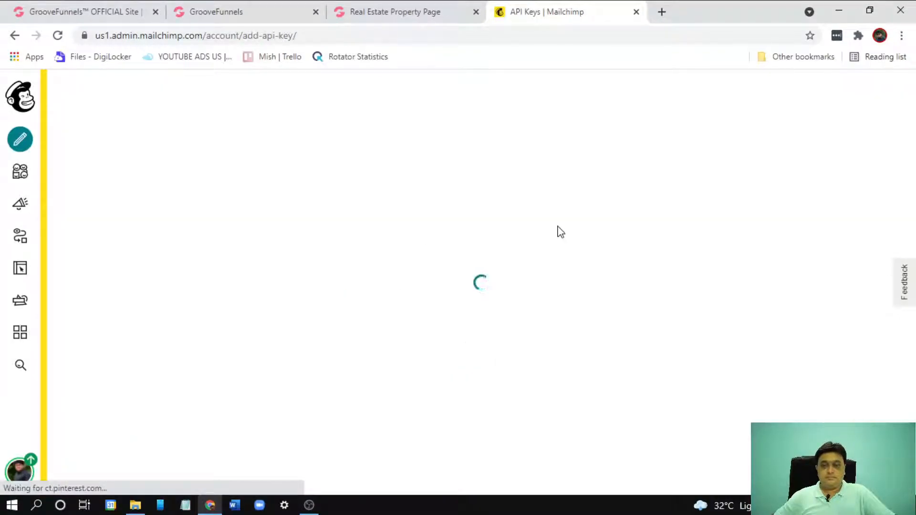
pyautogui.scroll(-3, 552, 215)
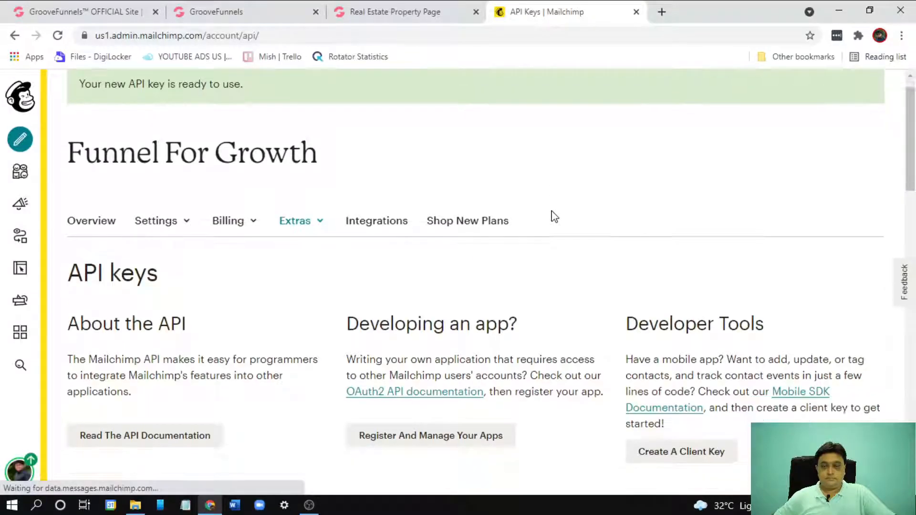
pyautogui.scroll(-6, 552, 214)
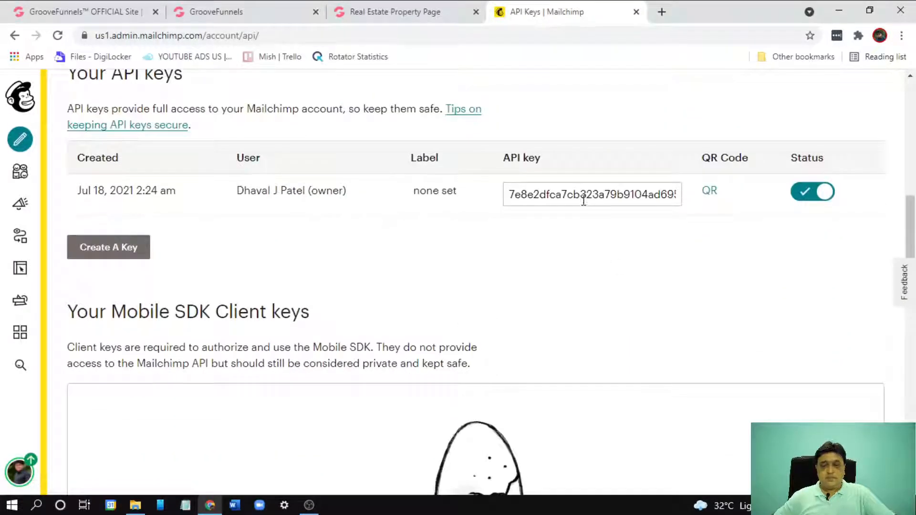
pyautogui.click(583, 196)
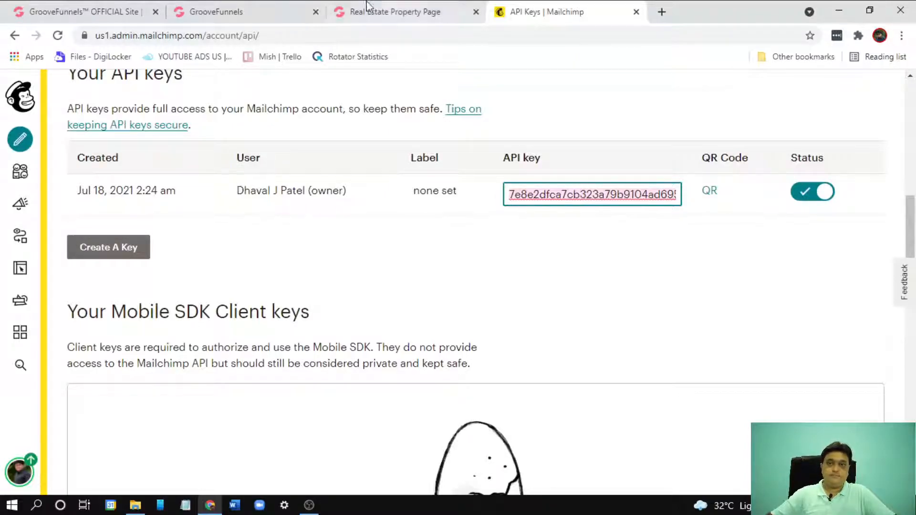
# - Switch back to GroovePages, paste the API key into the new Mailchimp integration, save it and exit the integrations window
pyautogui.click(288, 10)
pyautogui.click(795, 257)
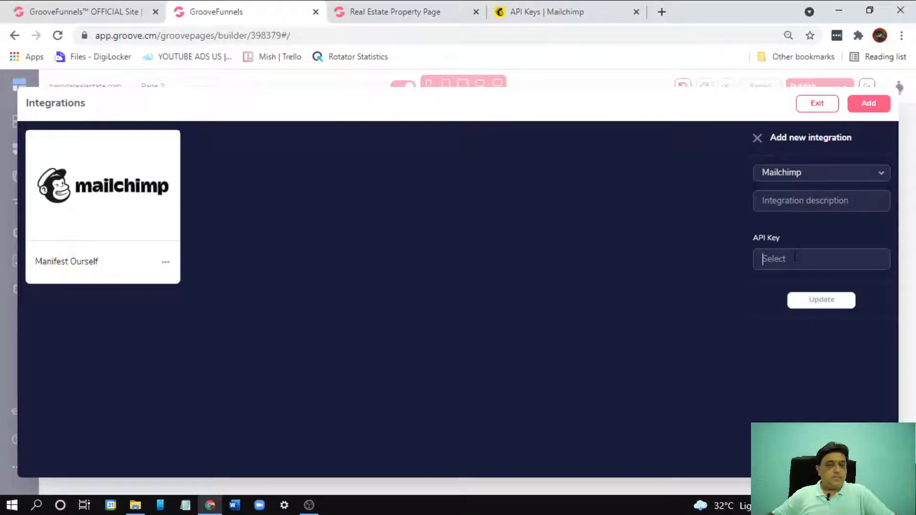
pyautogui.hotkey('ctrl', 'v')
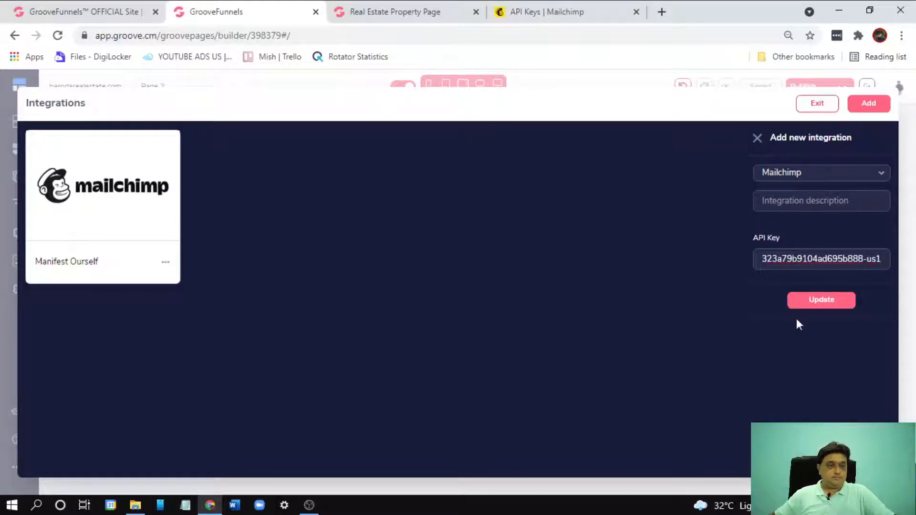
pyautogui.click(822, 301)
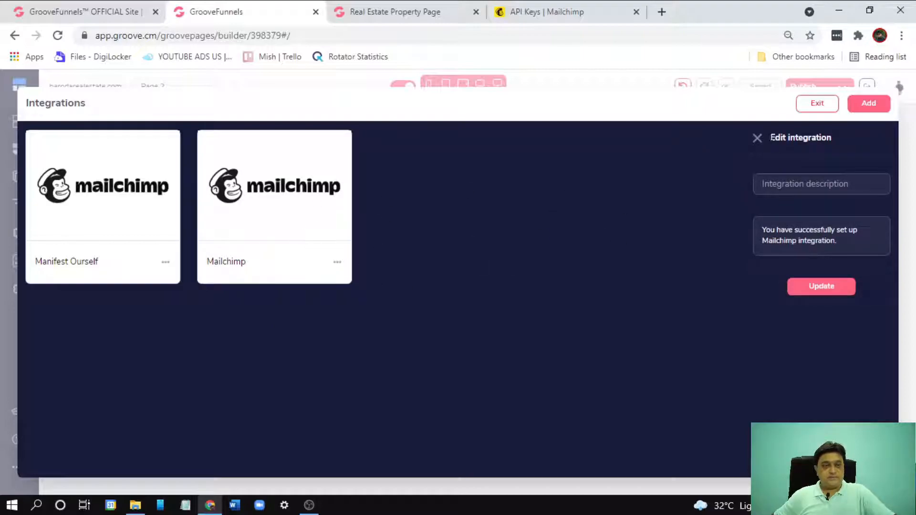
pyautogui.click(817, 109)
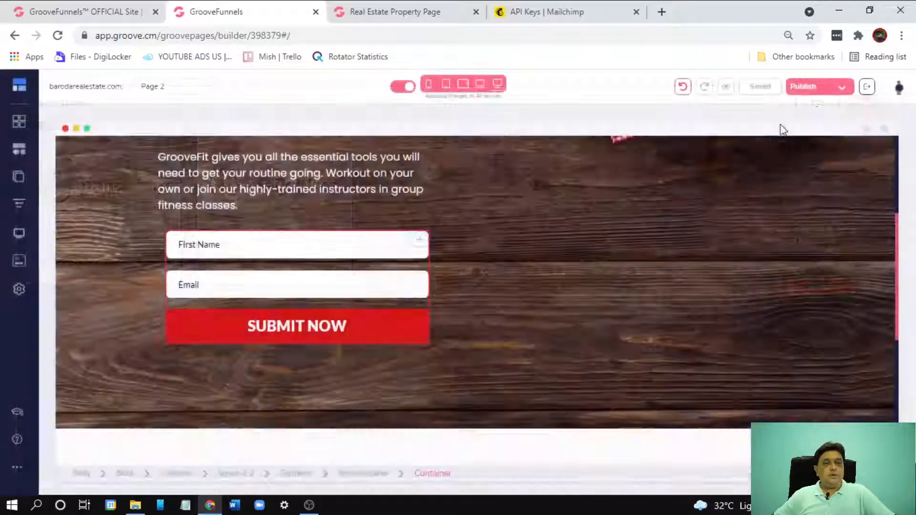
# - Select the form-container around the First Name, Email and submit elements and open its configuration settings
pyautogui.click(319, 271)
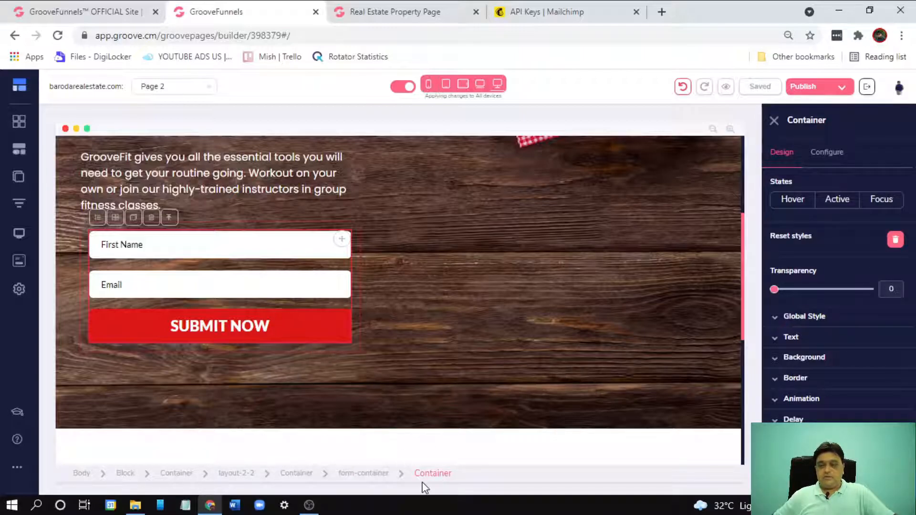
pyautogui.click(296, 474)
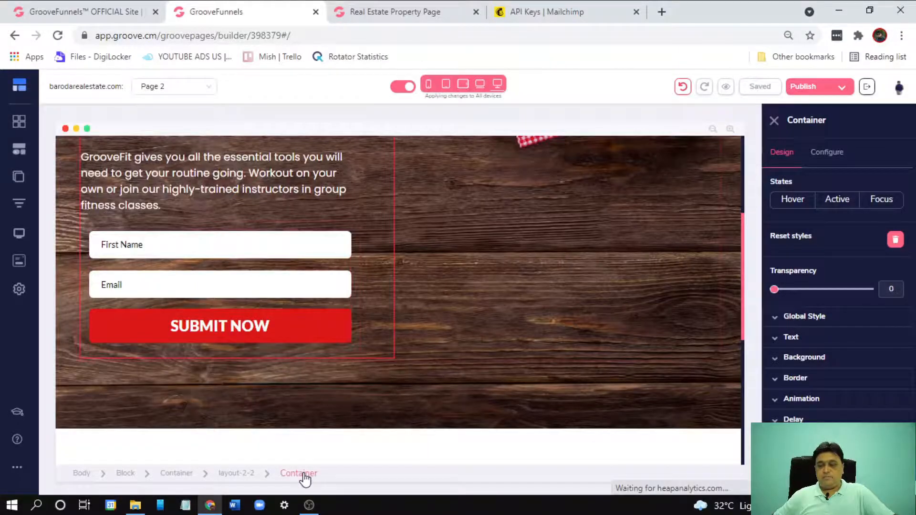
pyautogui.click(292, 271)
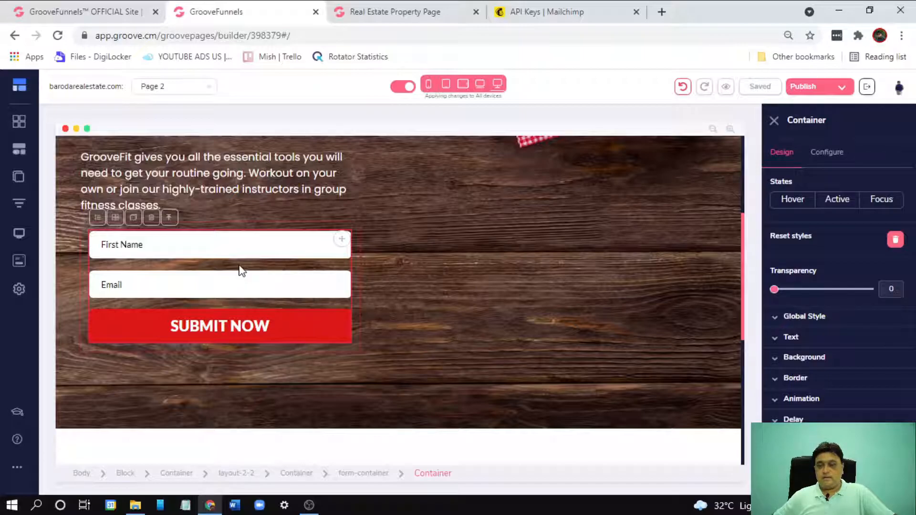
pyautogui.click(352, 475)
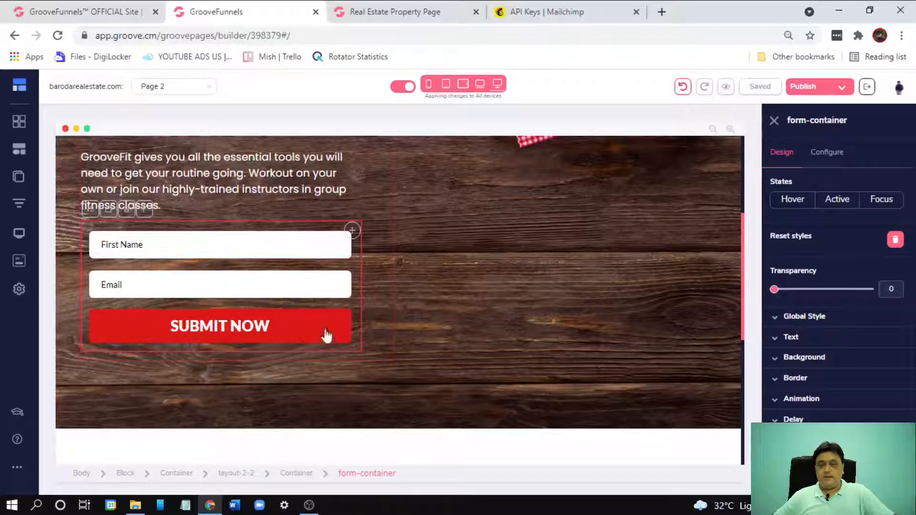
pyautogui.click(834, 155)
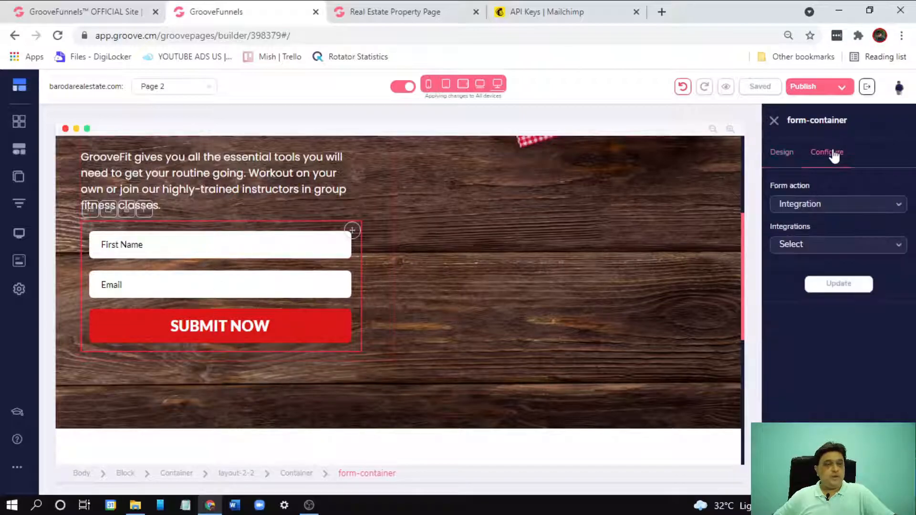
# - Set the form action to Integration, using the Mailchimp integration and the Funnel For Growth list
pyautogui.click(835, 208)
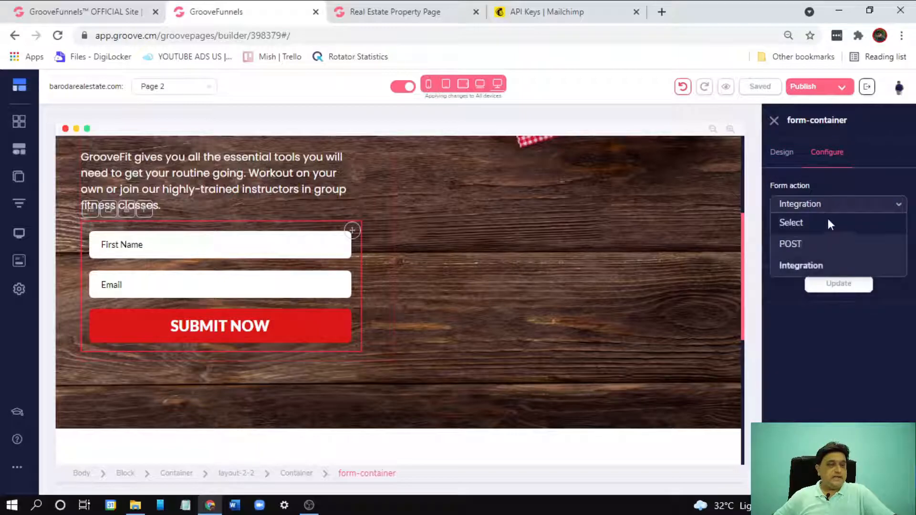
pyautogui.click(817, 265)
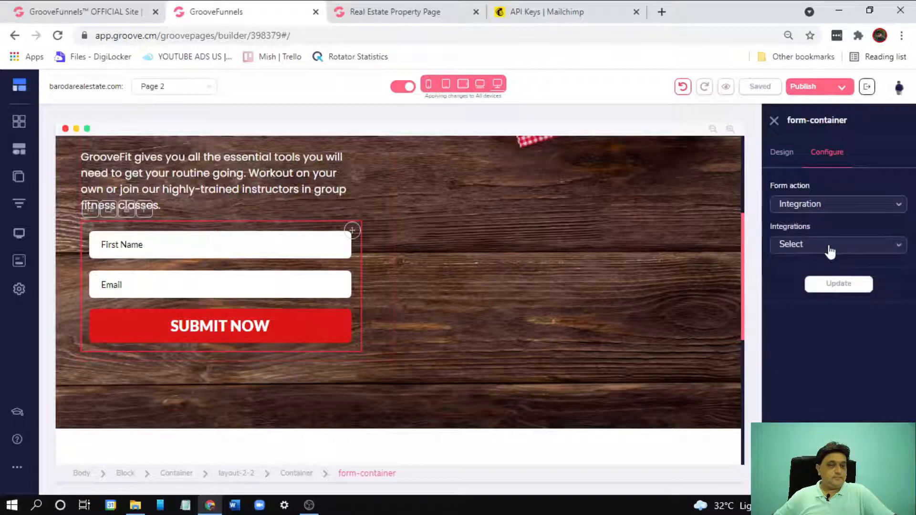
pyautogui.click(829, 250)
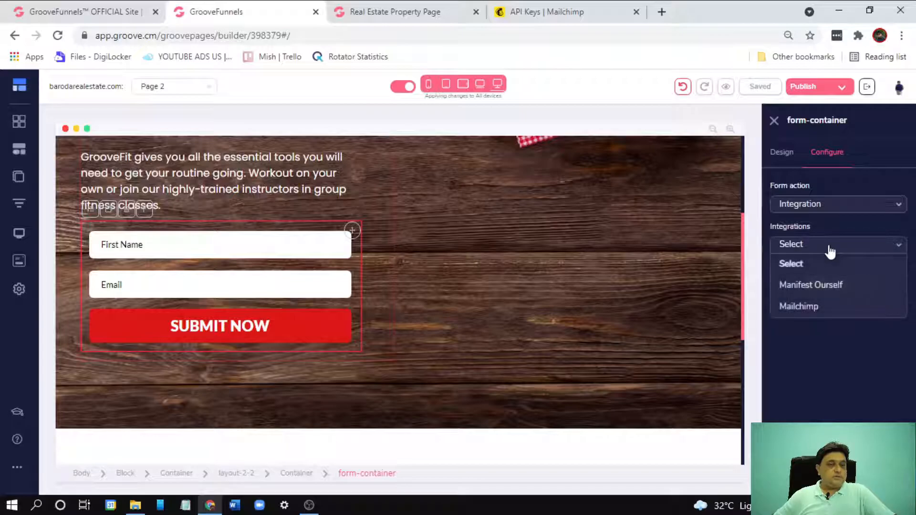
pyautogui.click(834, 311)
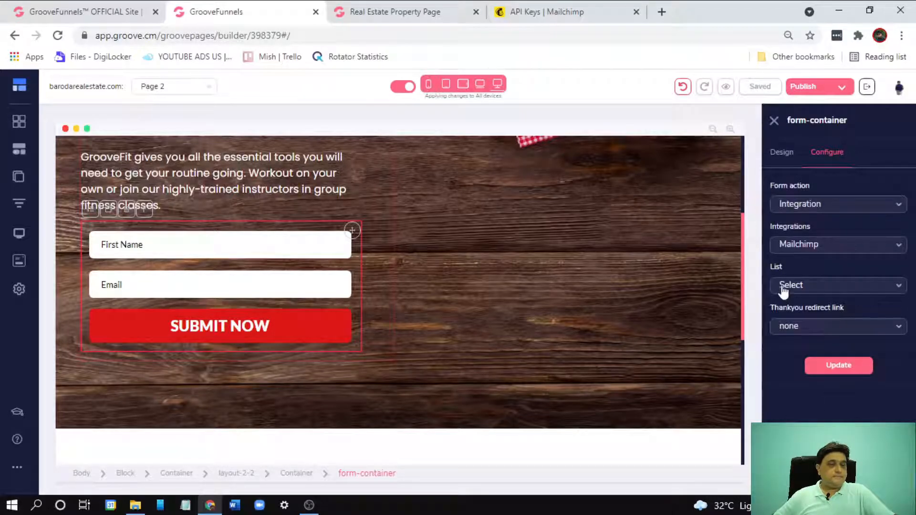
pyautogui.click(845, 291)
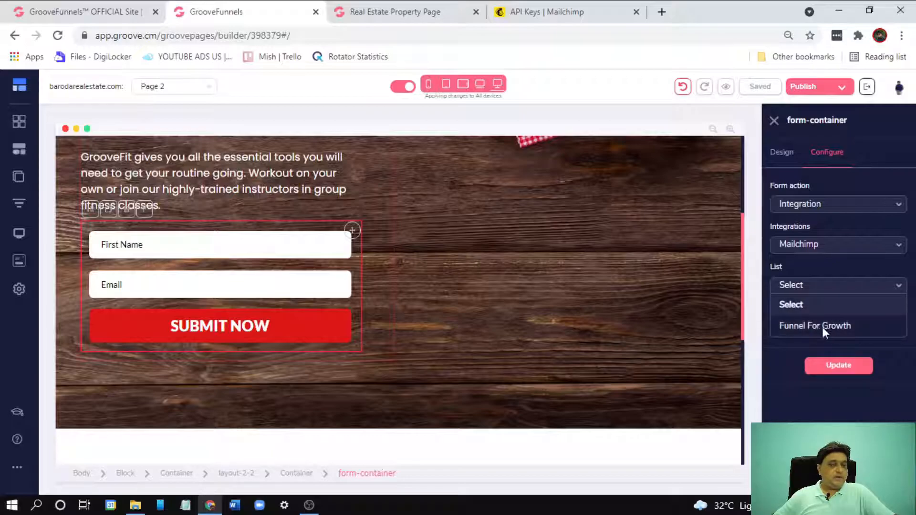
pyautogui.click(858, 327)
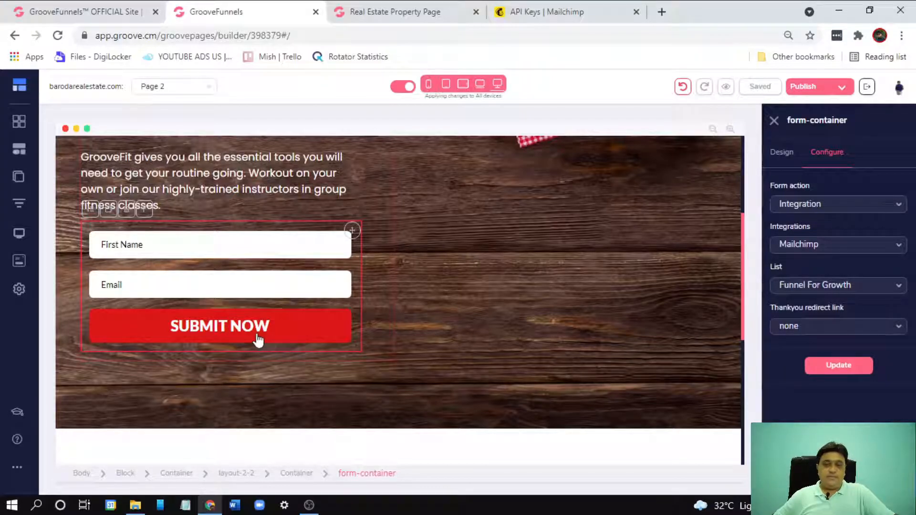
# - Set the form's thank-you redirect link type to URL and open funnelforgrowth.com in a new browser tab
pyautogui.click(821, 327)
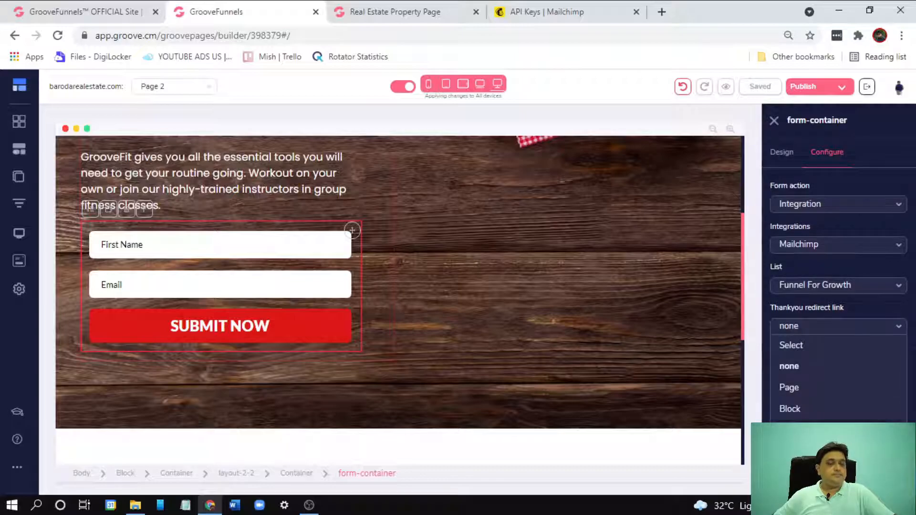
pyautogui.click(820, 430)
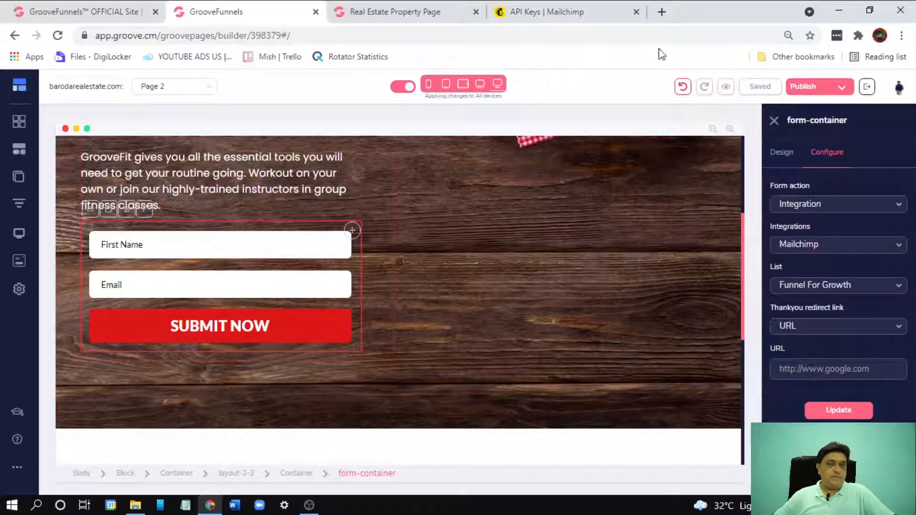
pyautogui.click(662, 11)
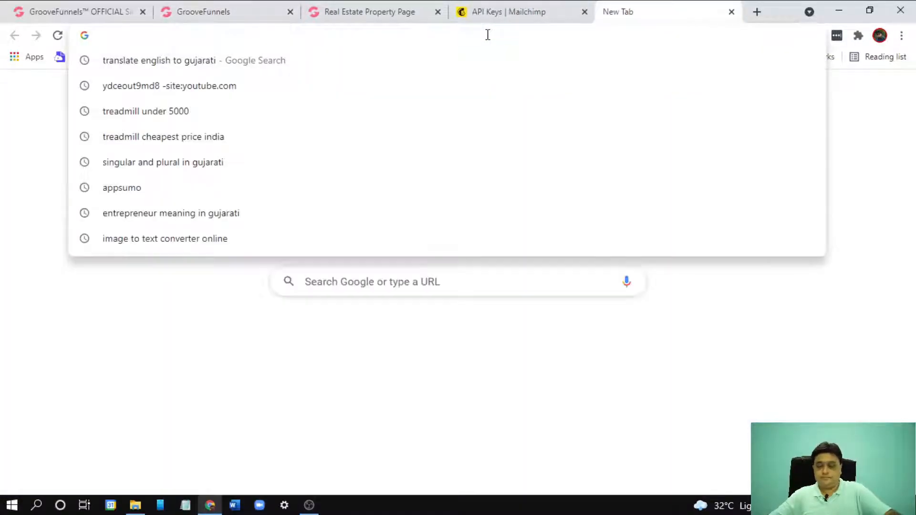
pyautogui.write('FUNNelforgrowth.com')
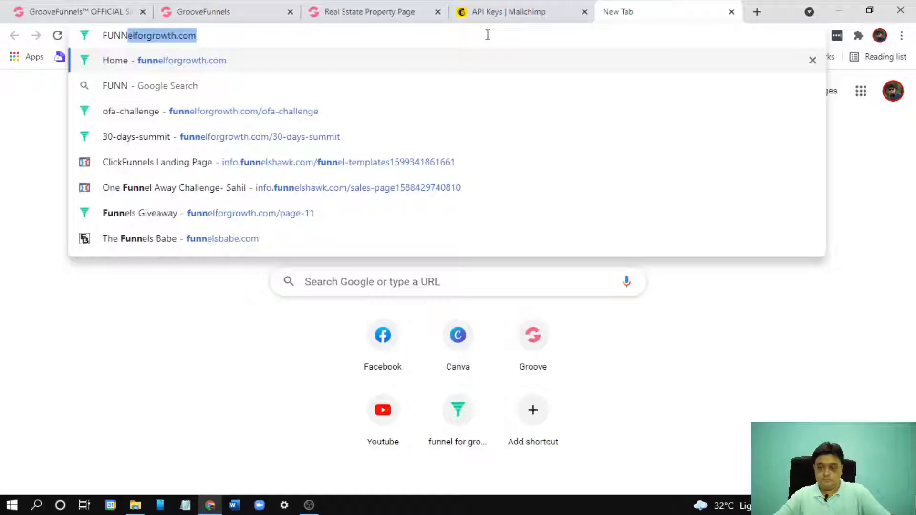
pyautogui.press('capslock')
pyautogui.press('Return')
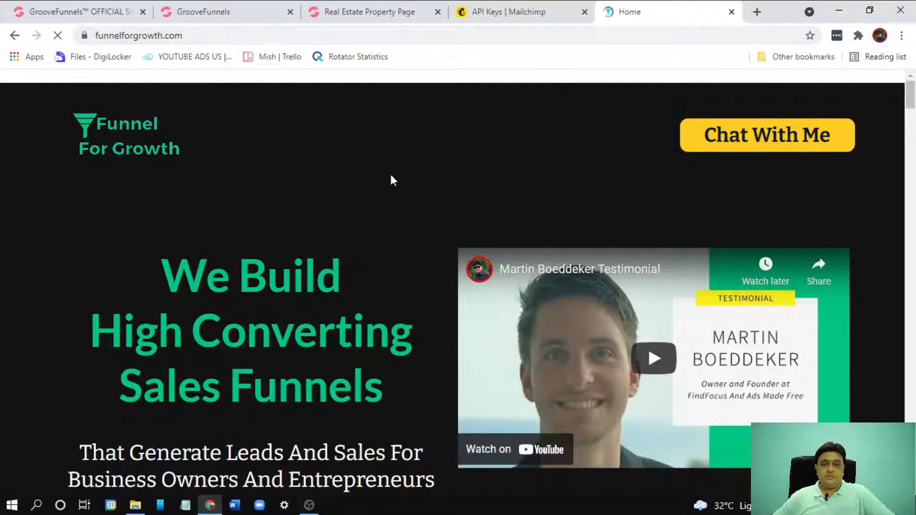
# - Look through the Funnel For Growth home page and copy its web address
pyautogui.scroll(-5, 390, 173)
pyautogui.scroll(-10, 392, 179)
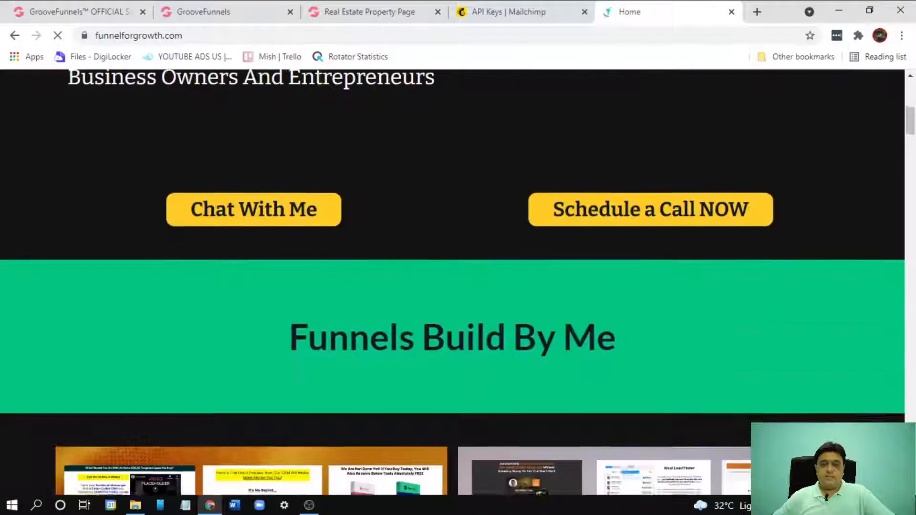
pyautogui.scroll(-10, 392, 174)
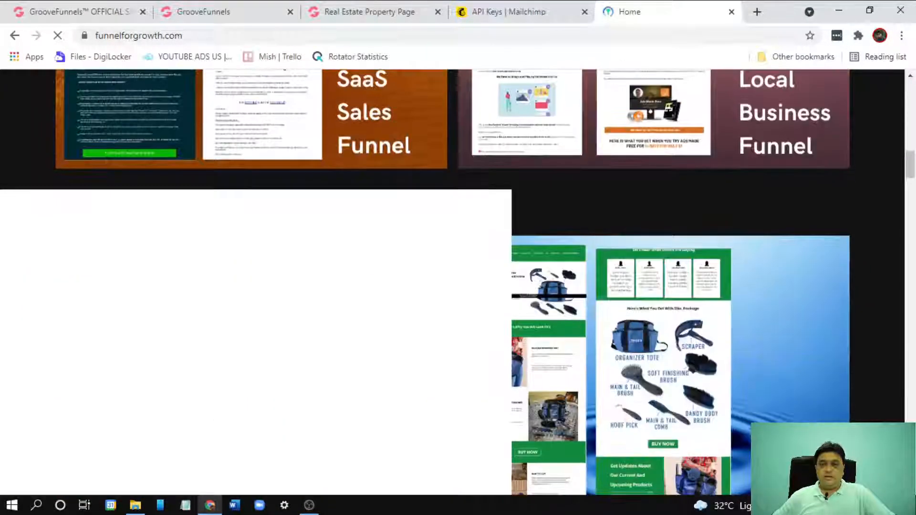
pyautogui.scroll(15, 484, 200)
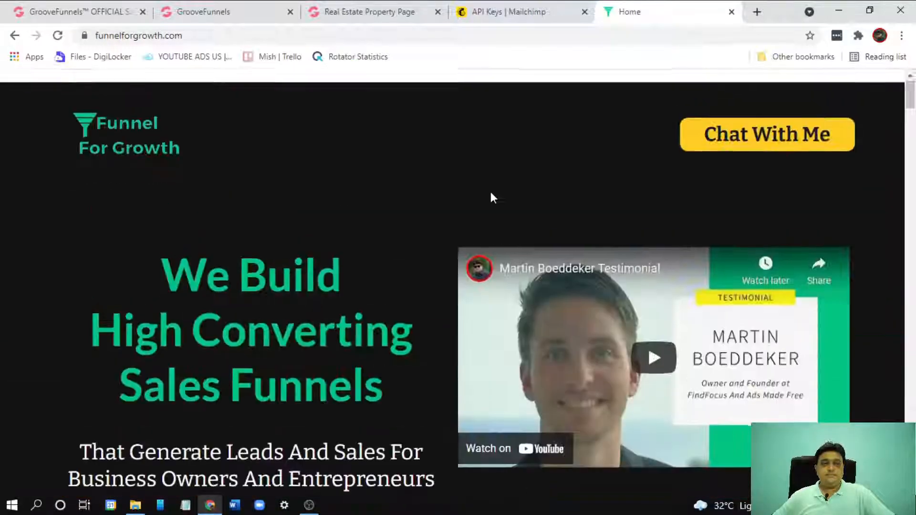
pyautogui.scroll(-1, 491, 193)
pyautogui.scroll(1, 491, 193)
pyautogui.click(452, 34)
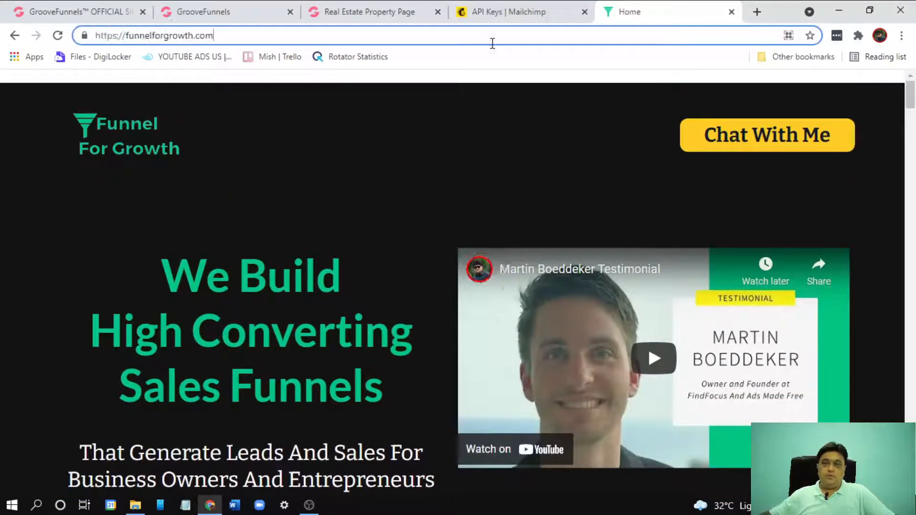
pyautogui.hotkey('ctrl', 'a')
pyautogui.hotkey('ctrl', 'c')
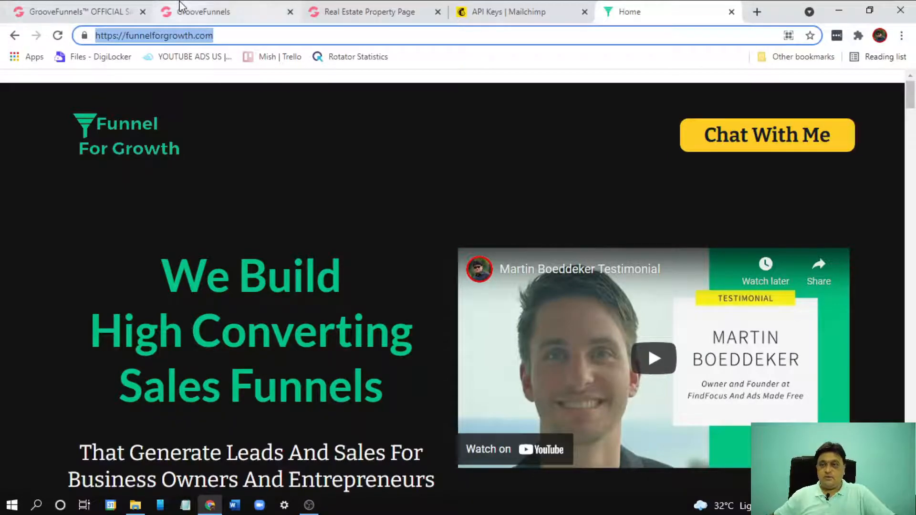
pyautogui.click(200, 12)
pyautogui.click(806, 368)
pyautogui.hotkey('ctrl', 'v')
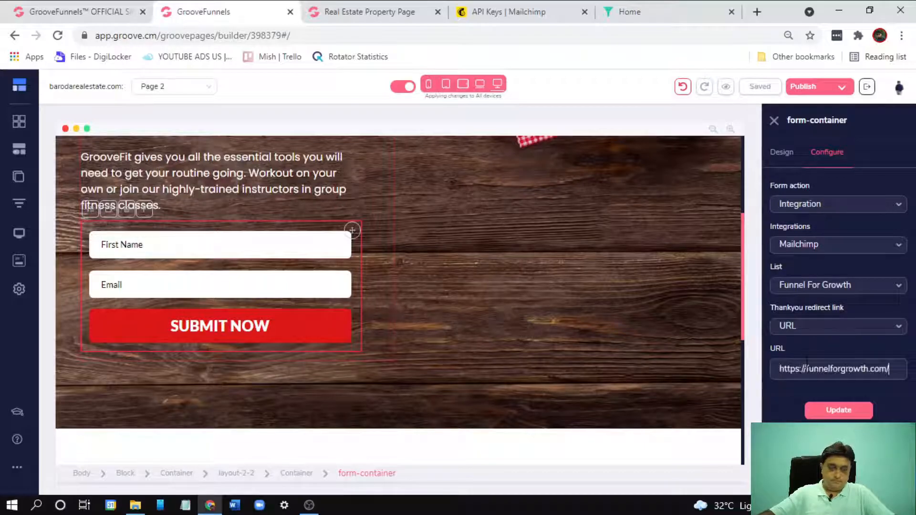
pyautogui.click(839, 411)
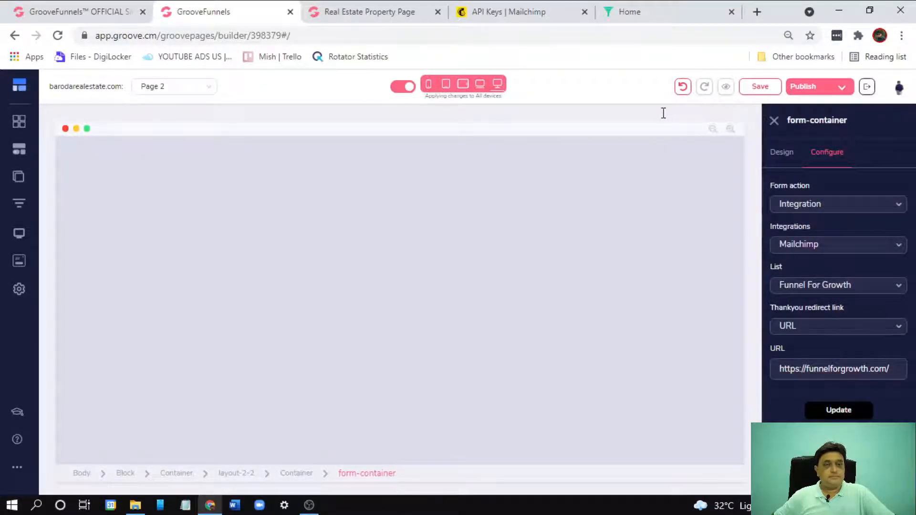